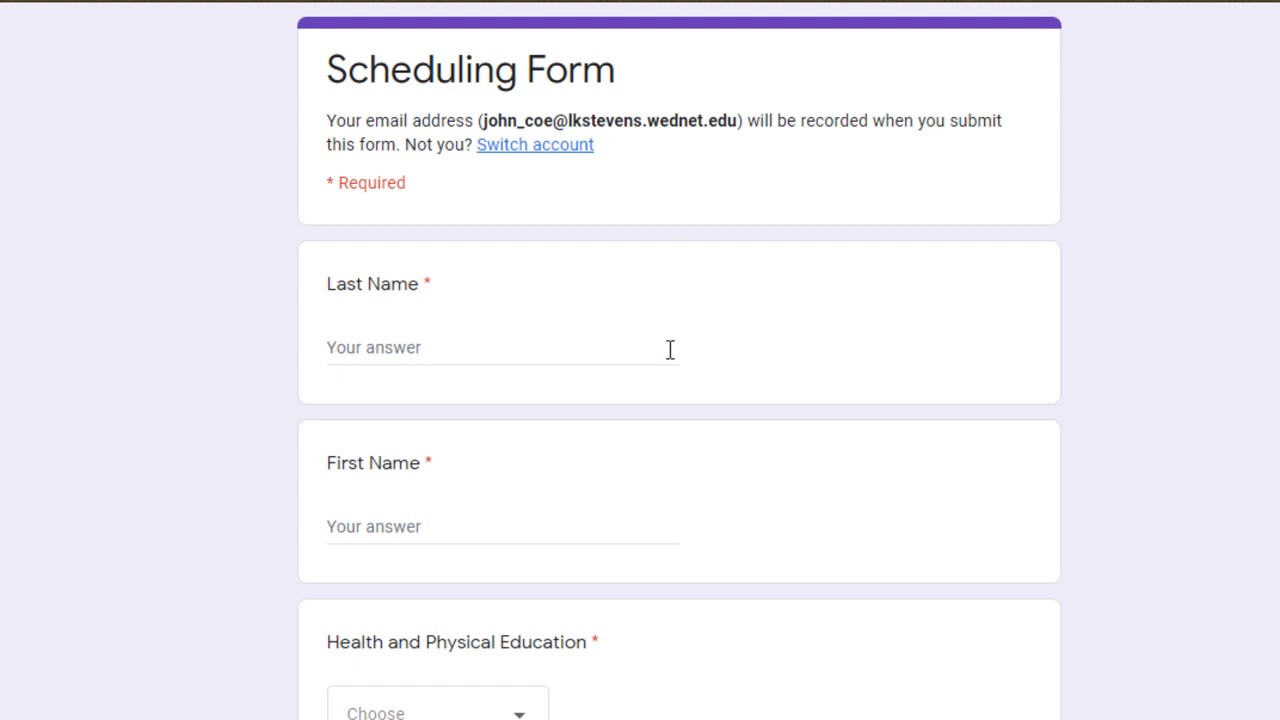
Step: Enter the student's last name and first name in the scheduling form
scroll(675, 300, down, 3)
scroll(685, 343, down, 1)
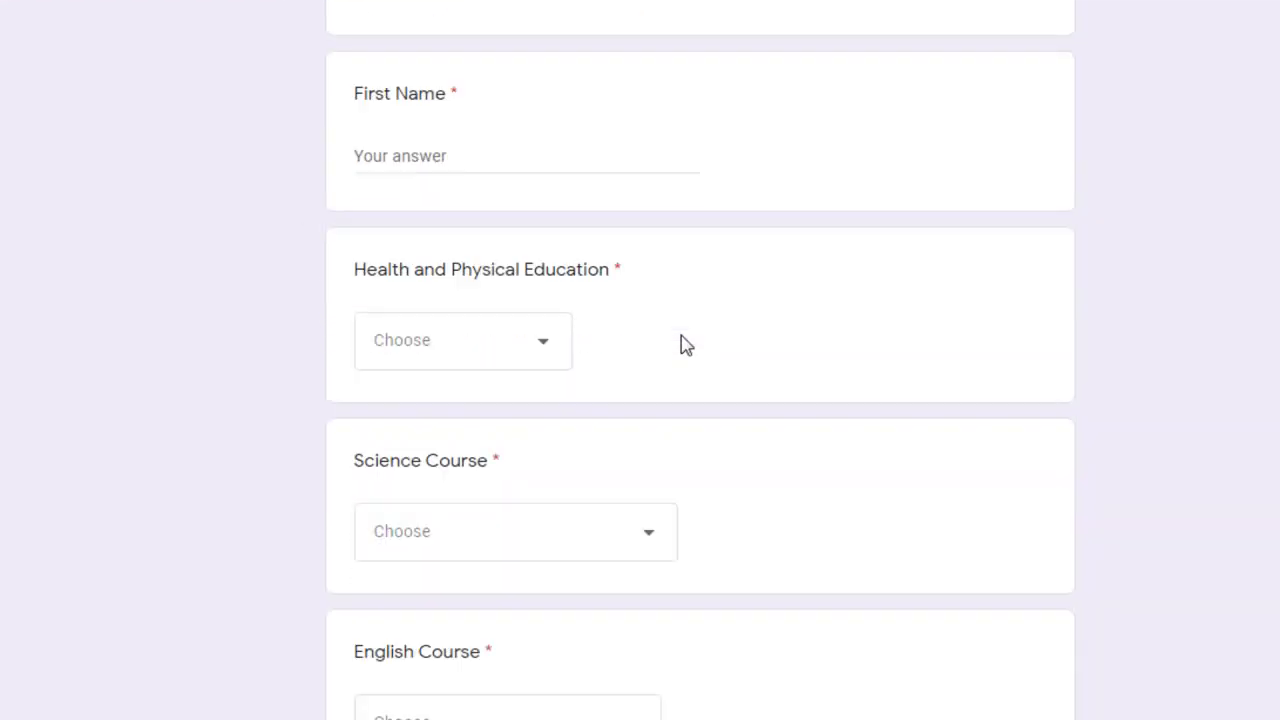
click(530, 358)
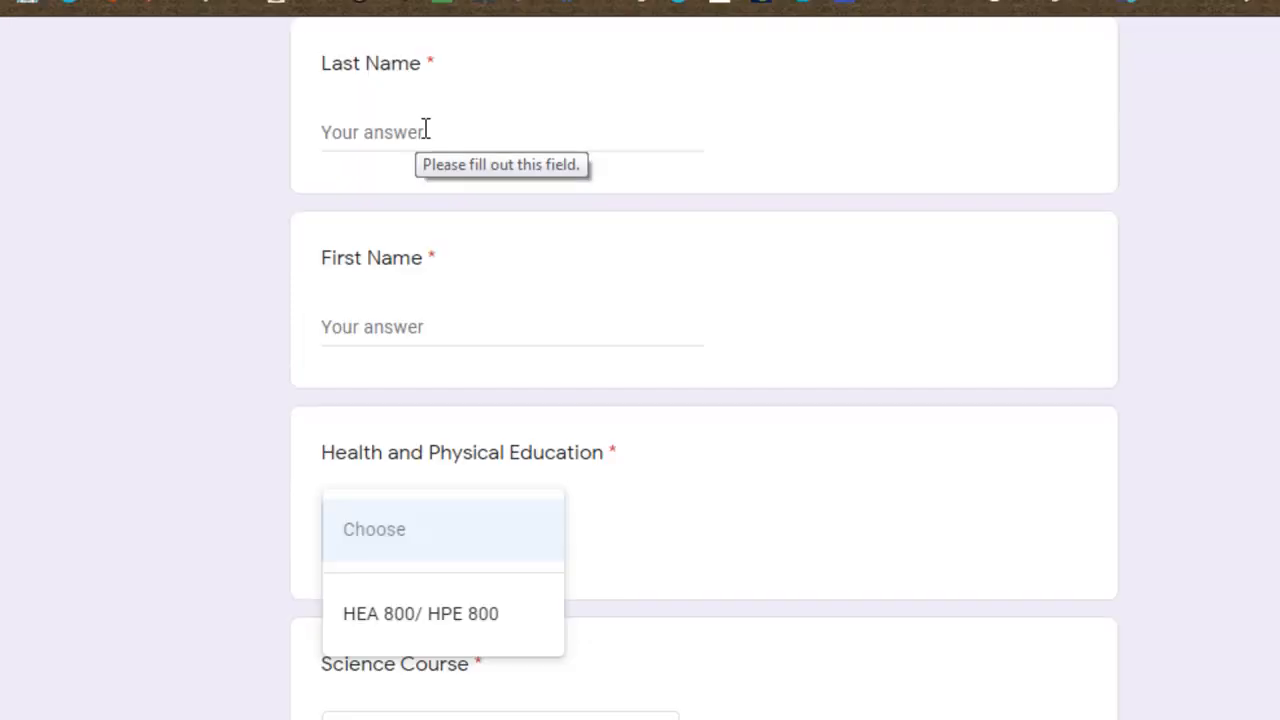
click(487, 130)
text(Coe)
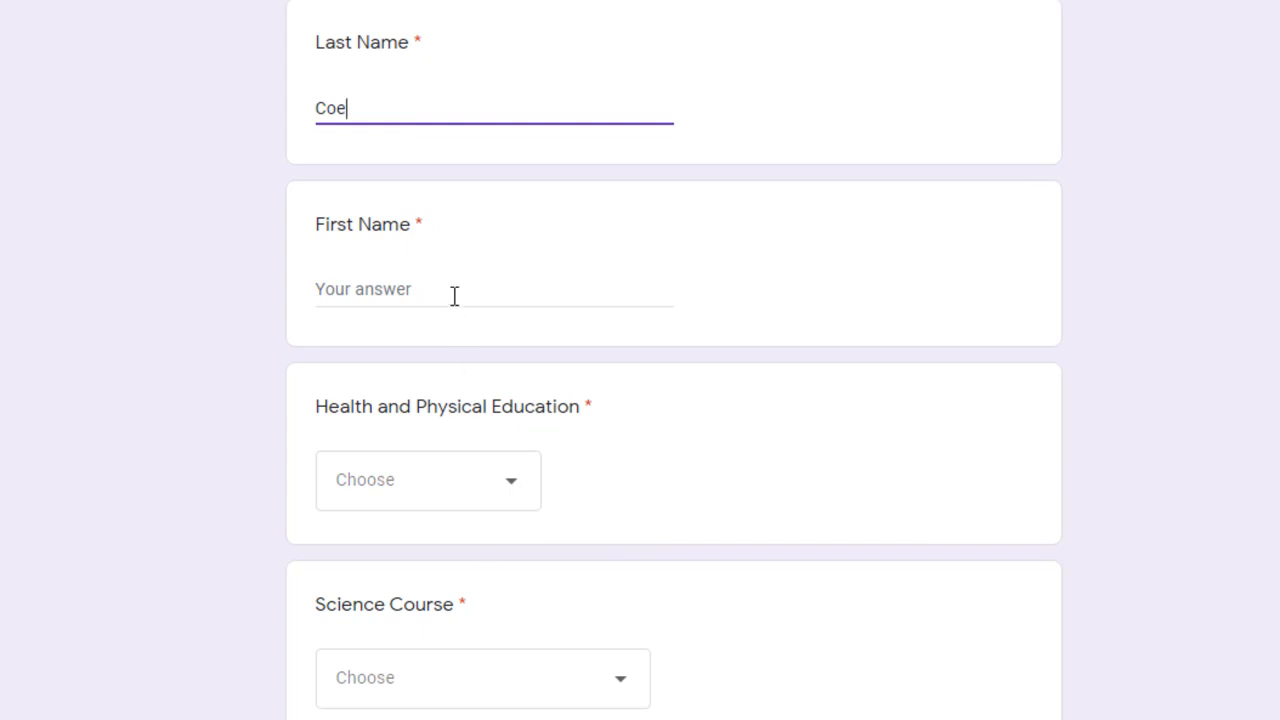
click(451, 290)
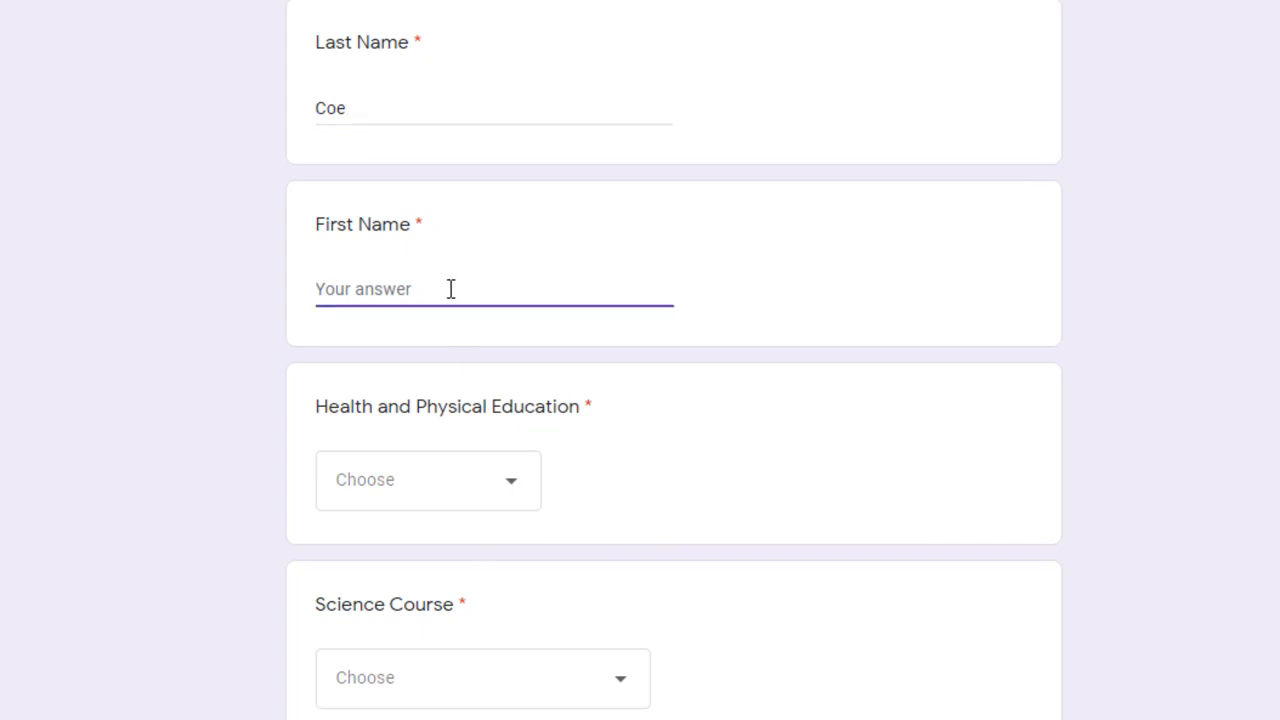
text(John)
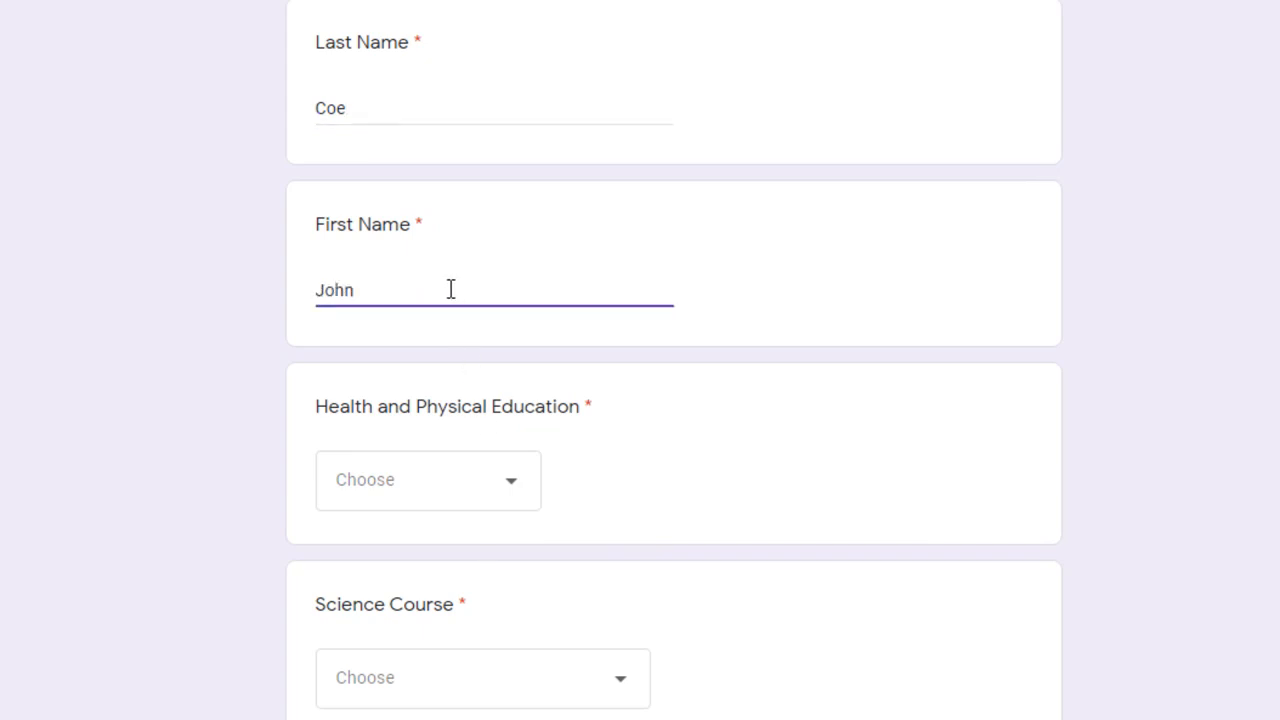
Step: Choose HEA 800/ HPE 800 for Health and Physical Education and Challenge Science (SCI 802/803) as the science course
click(462, 481)
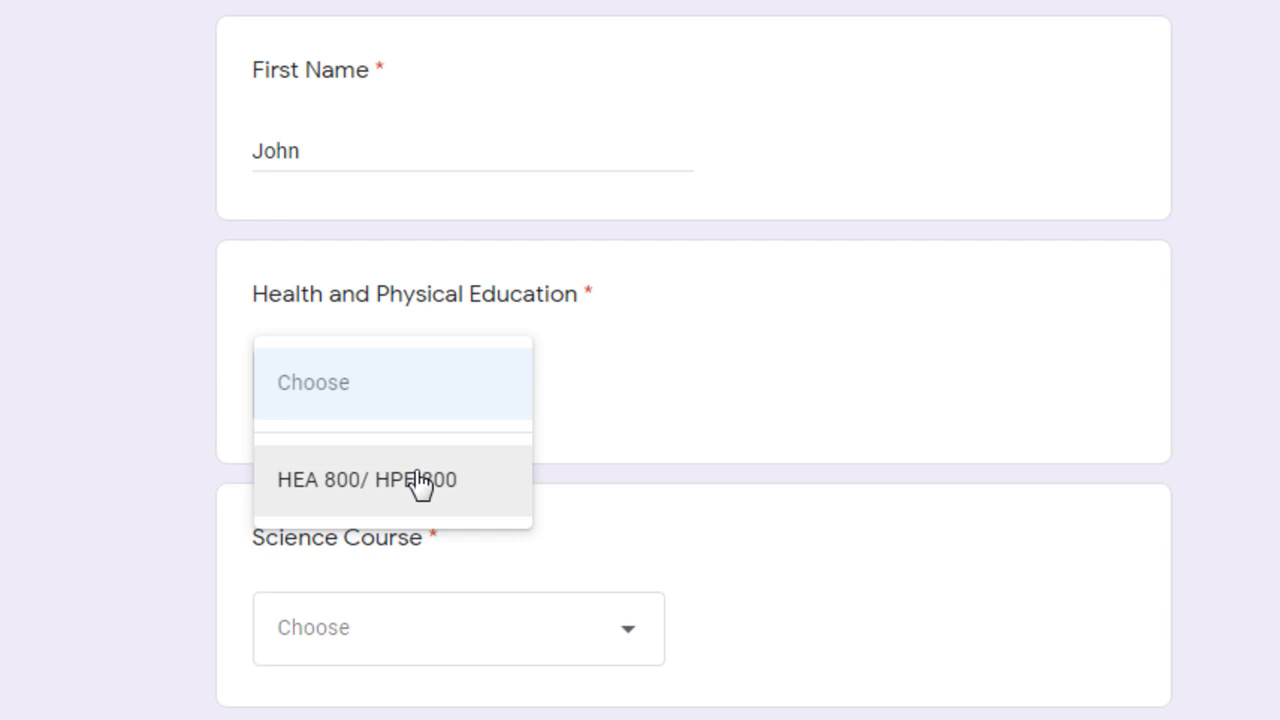
click(418, 484)
scroll(420, 486, down, 1)
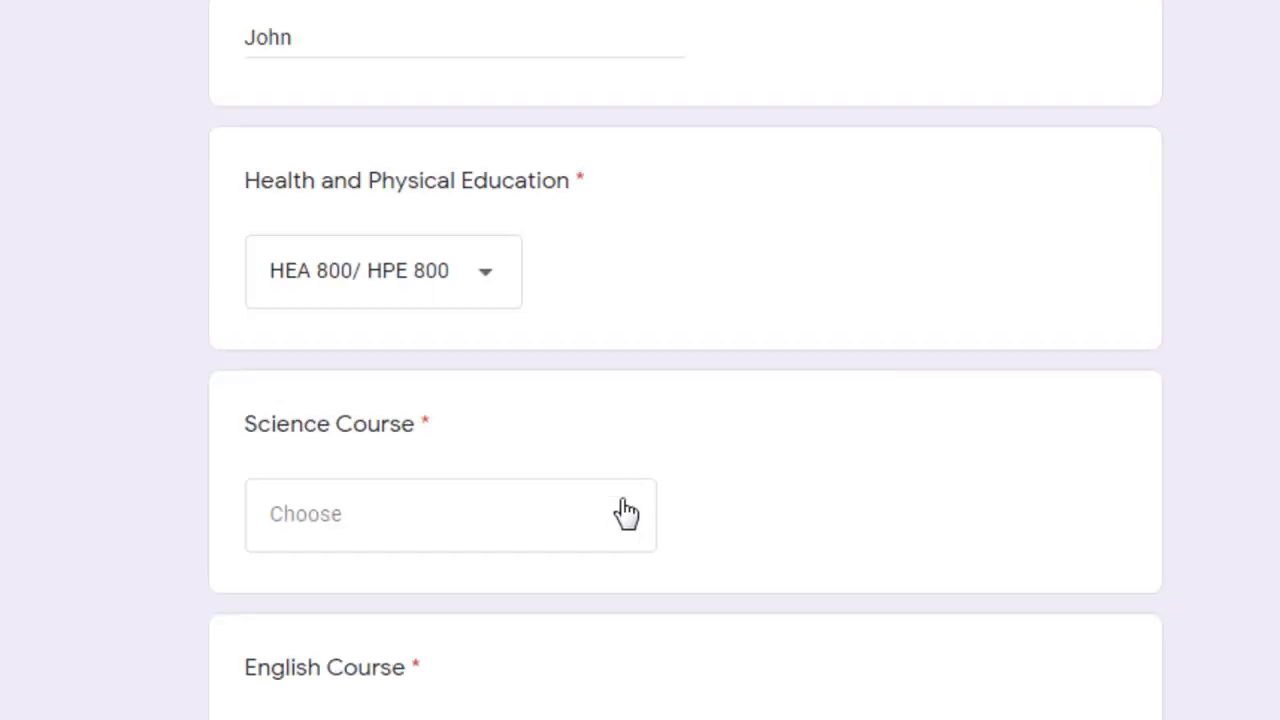
click(614, 524)
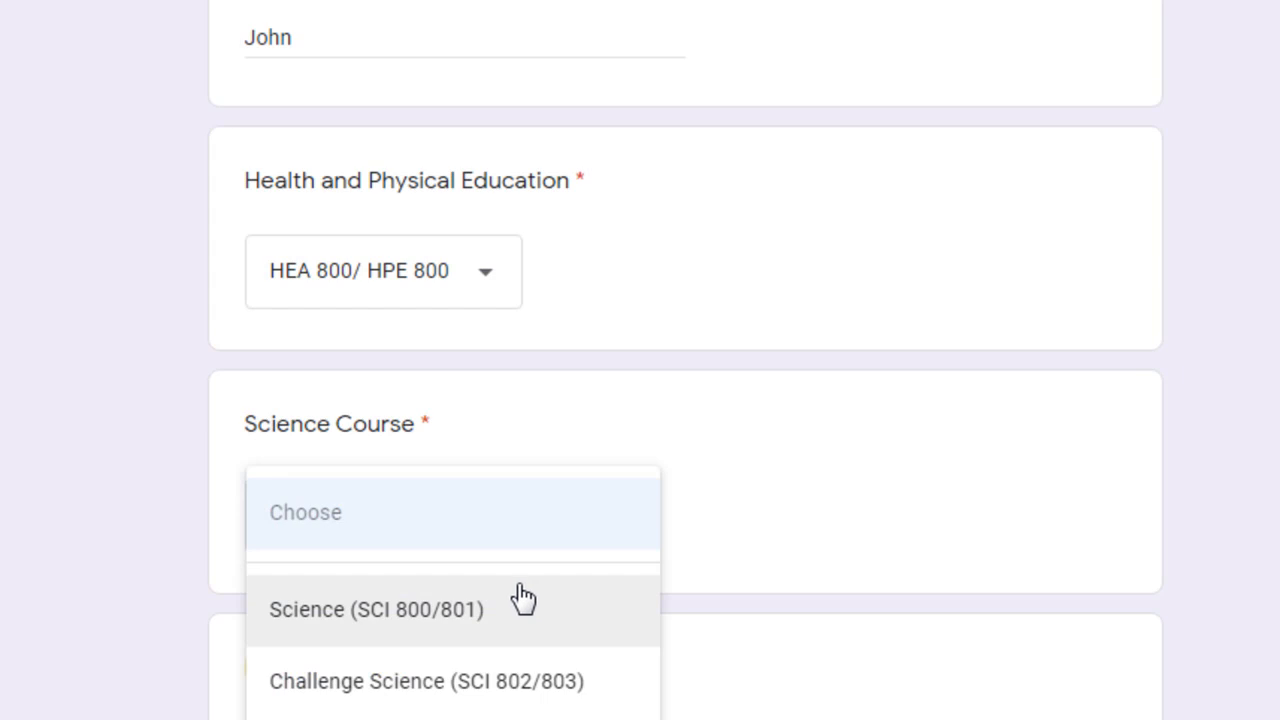
click(503, 690)
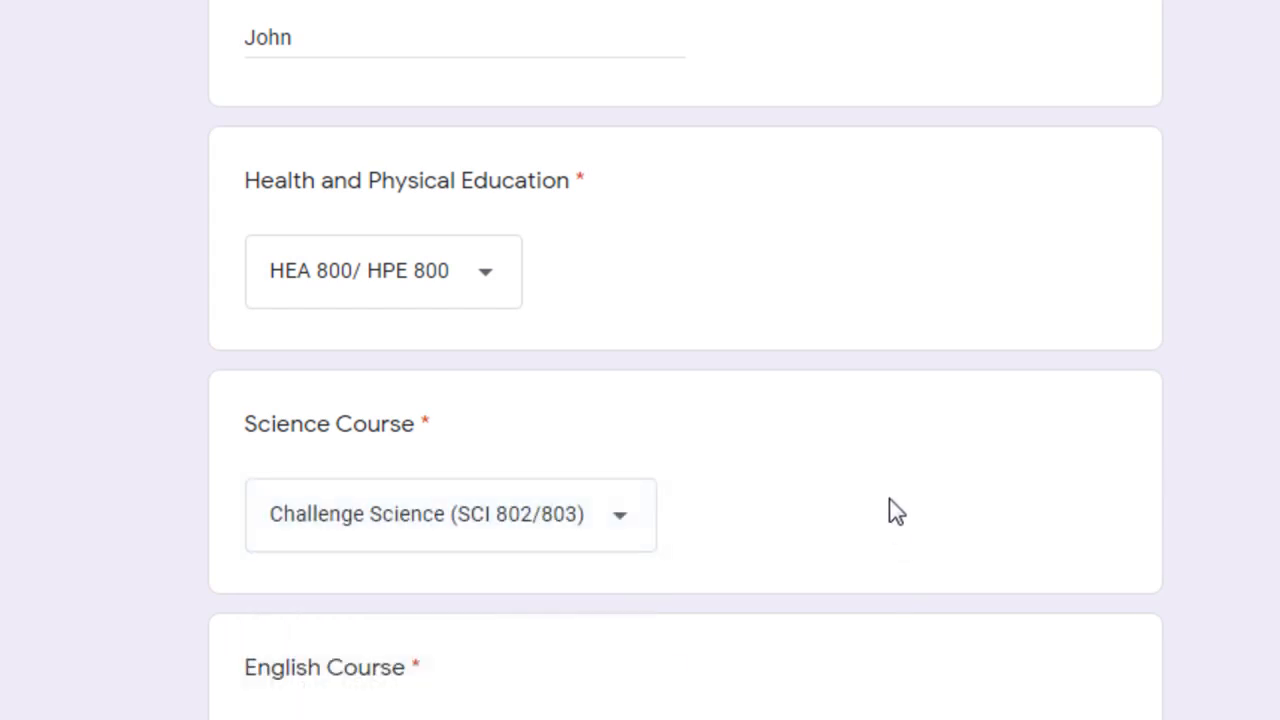
Step: Choose Eng 800/Eng 801 as the English course and look over the other English options
scroll(893, 511, down, 1)
scroll(900, 505, down, 4)
scroll(600, 150, up, 2)
click(589, 194)
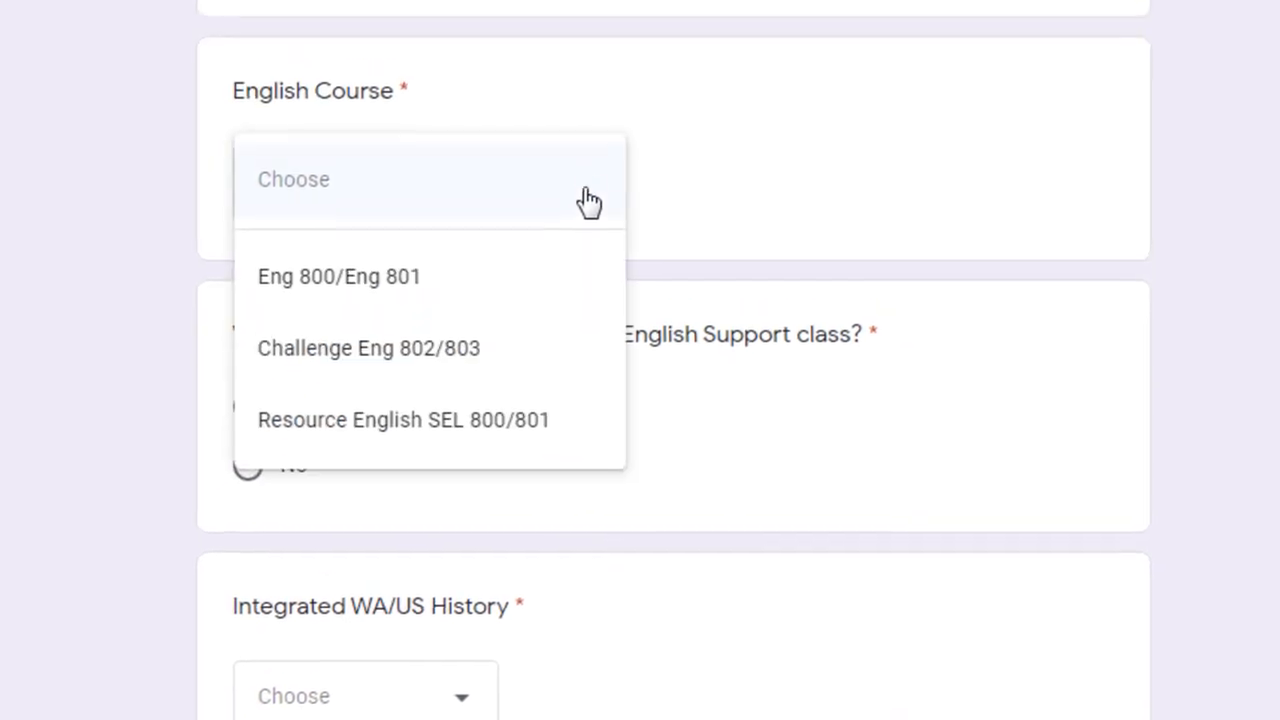
click(367, 286)
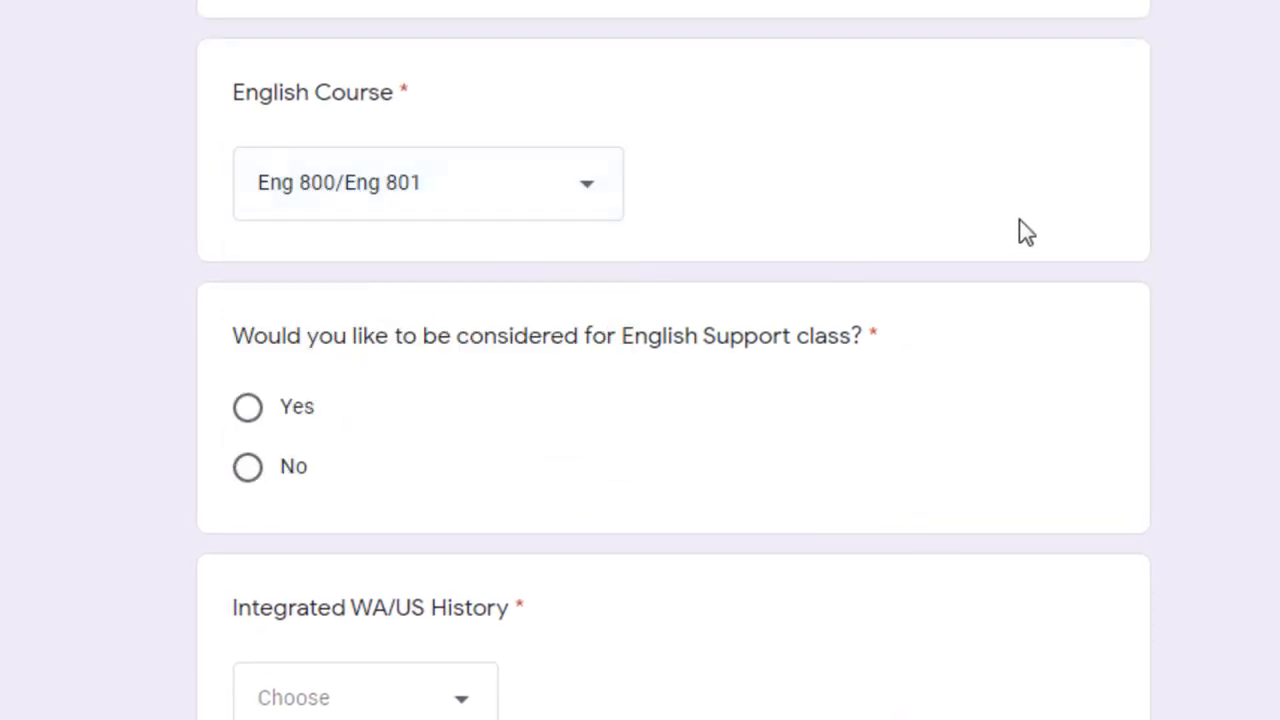
click(572, 205)
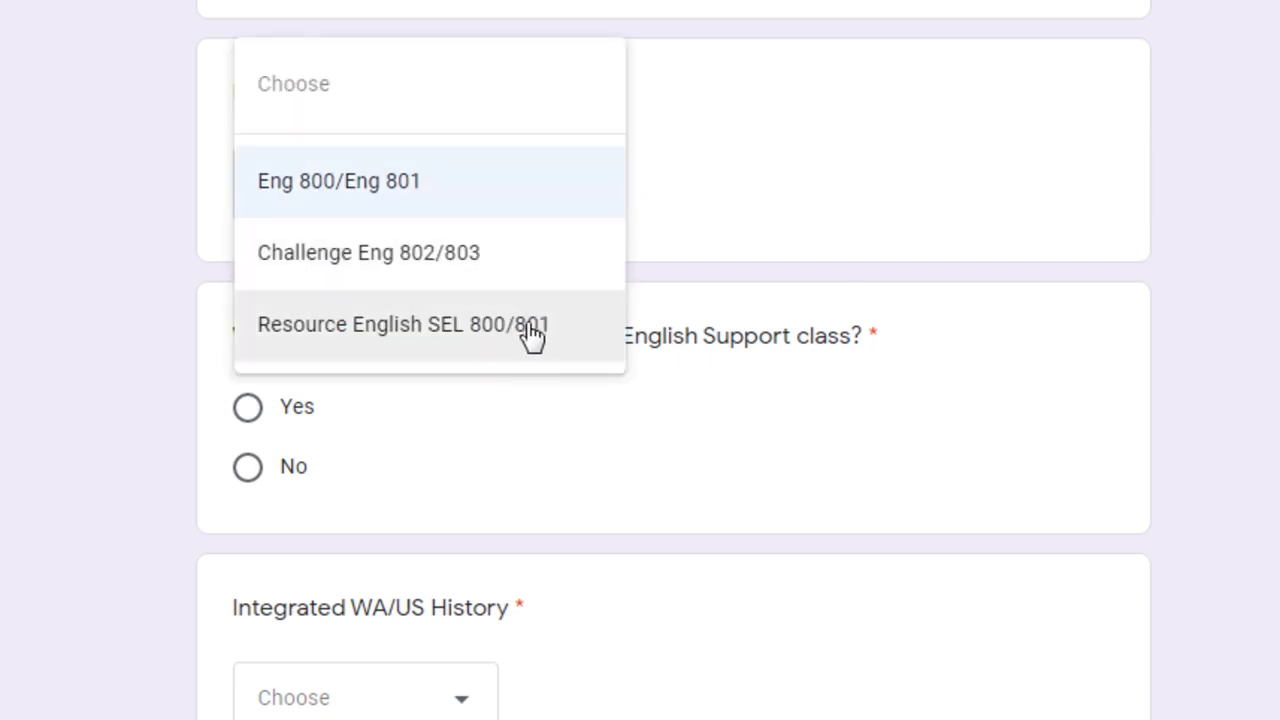
click(930, 203)
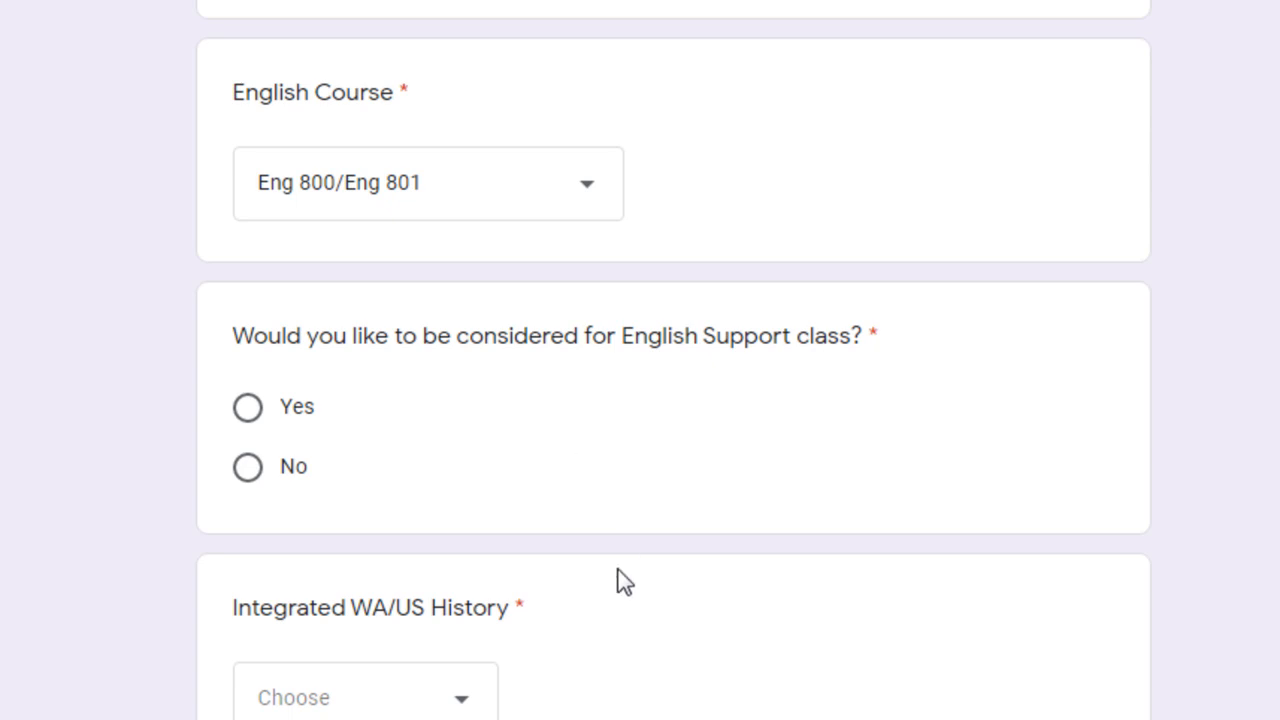
Step: Answer Yes to the English Support class and choose SOC101/102 for Integrated WA/US History
scroll(618, 578, down, 2)
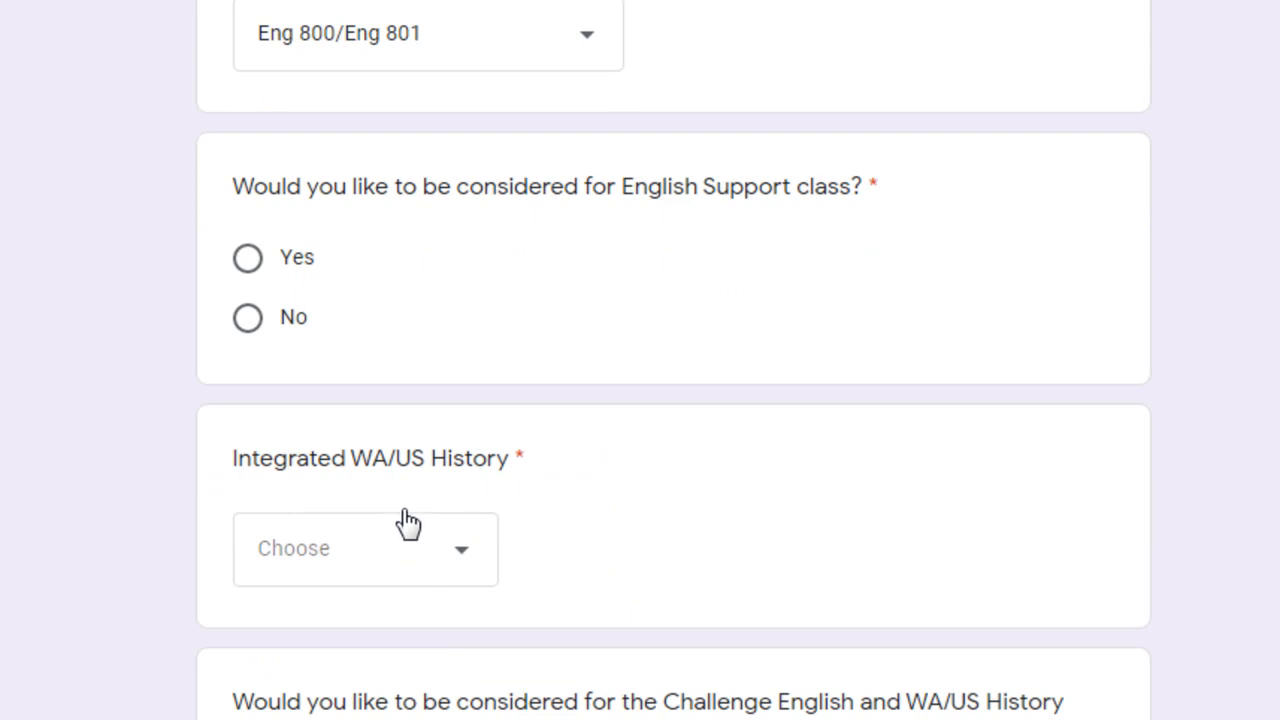
click(248, 265)
click(420, 563)
click(371, 646)
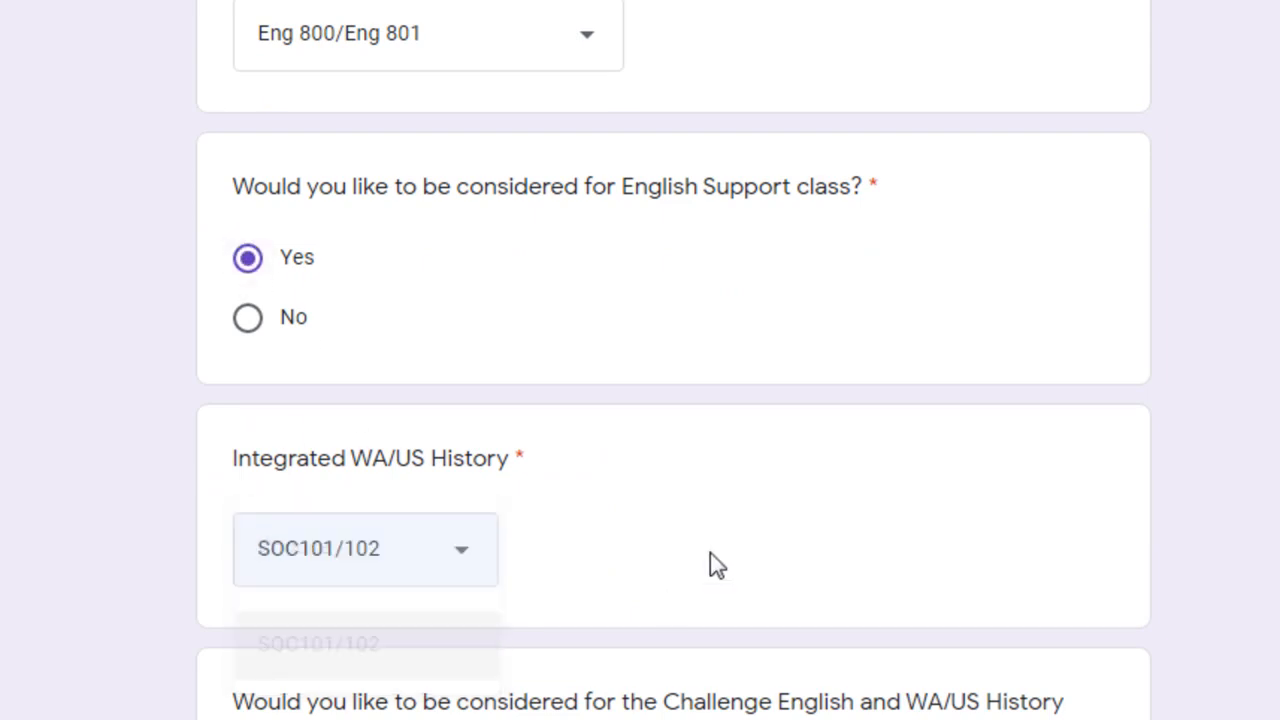
Step: Answer No to the Challenge English and WA/US History block course and choose Geometry (MTH 231/232) as the math course
scroll(530, 578, down, 3)
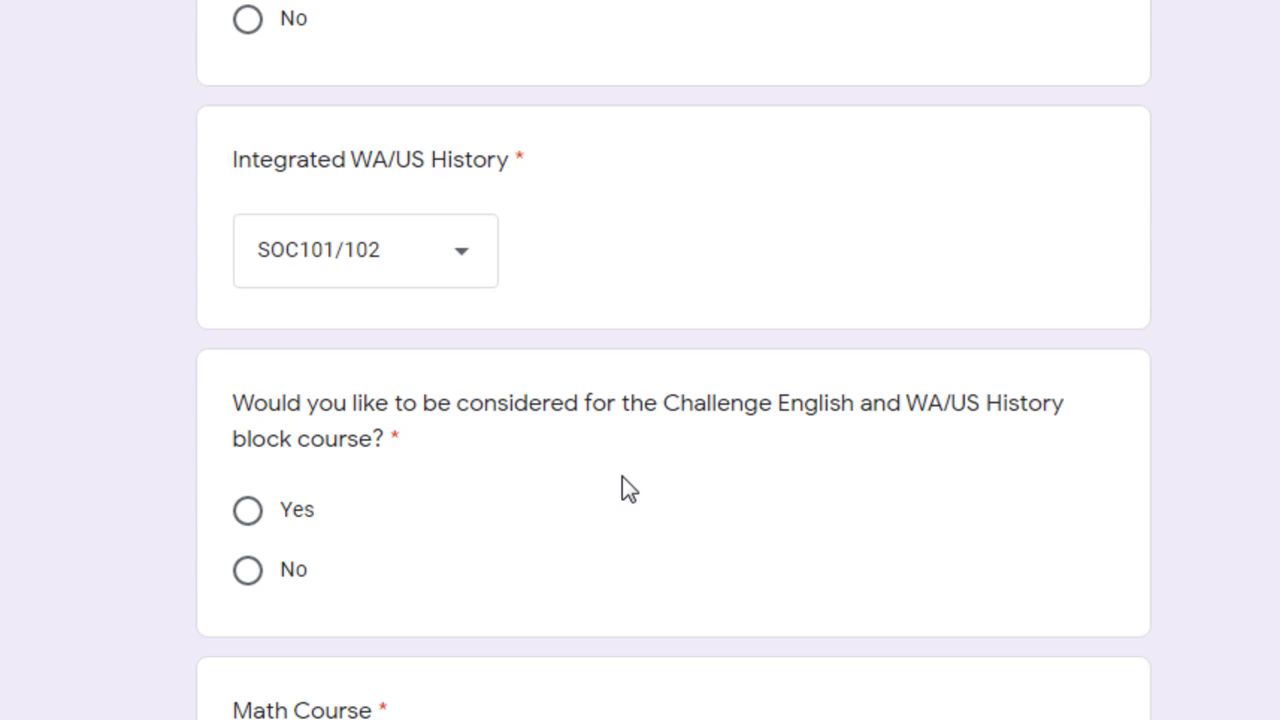
click(249, 572)
scroll(770, 594, down, 1)
scroll(770, 594, down, 1)
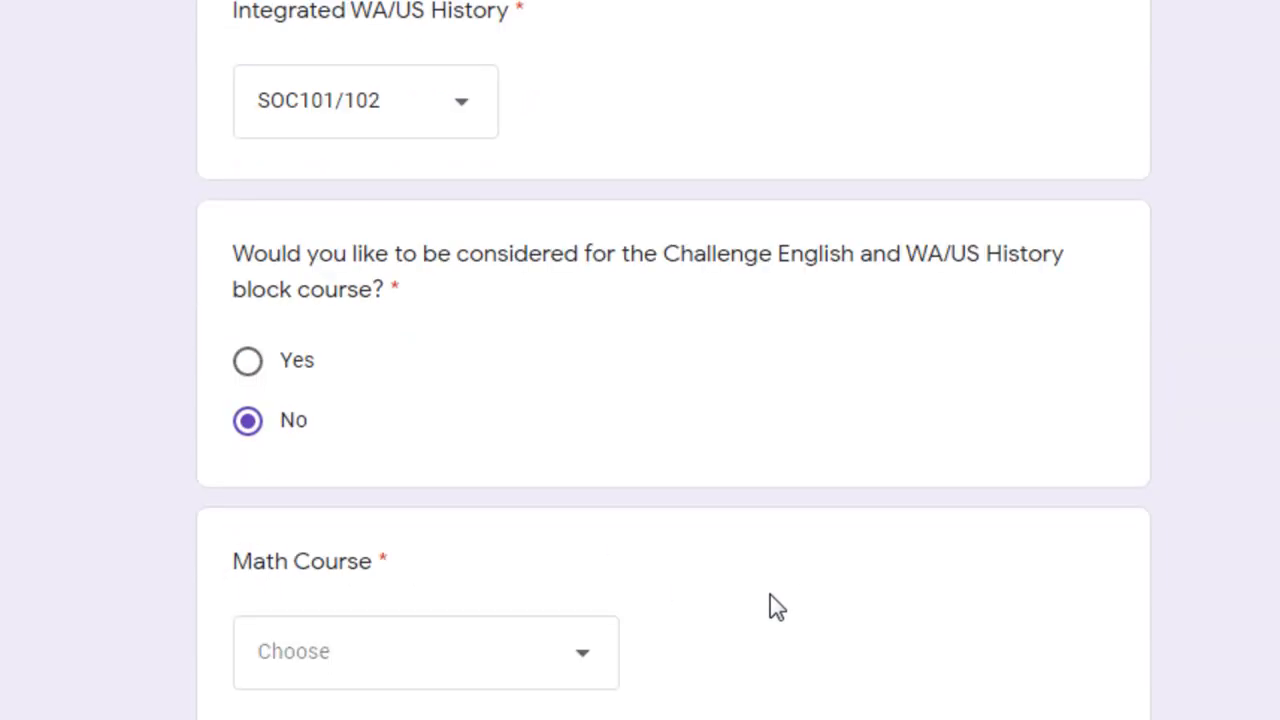
click(568, 670)
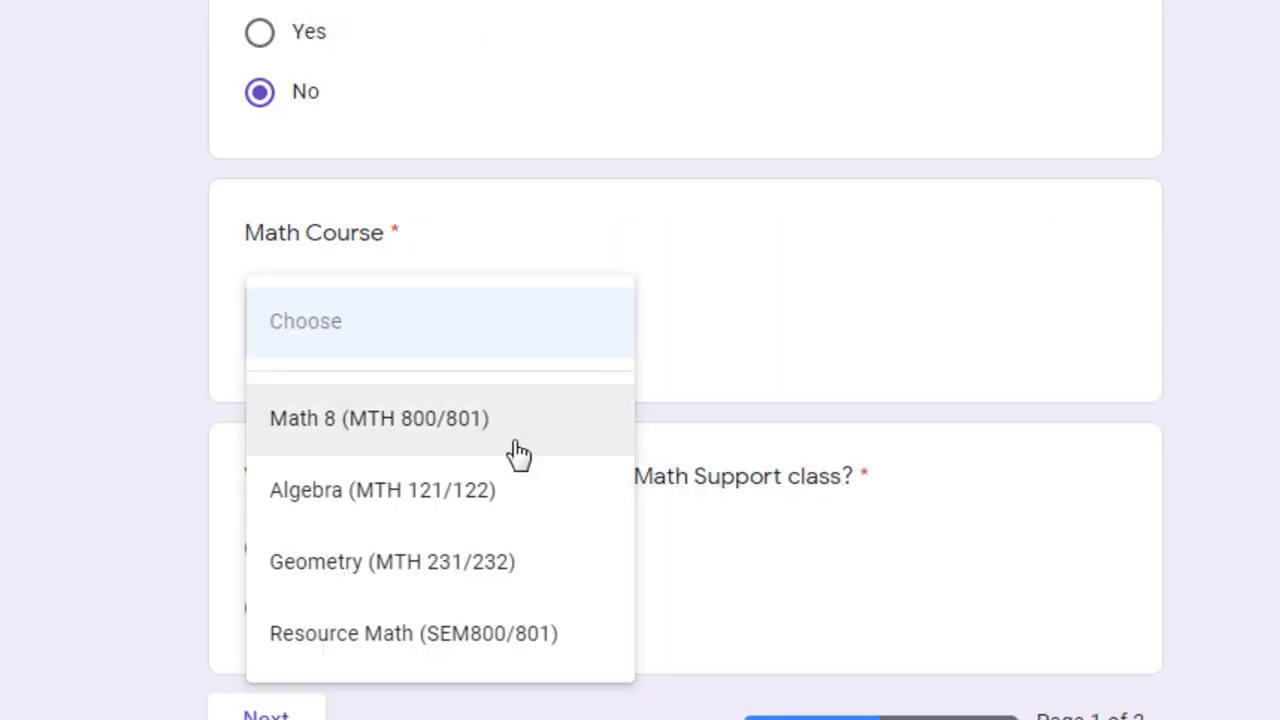
click(428, 563)
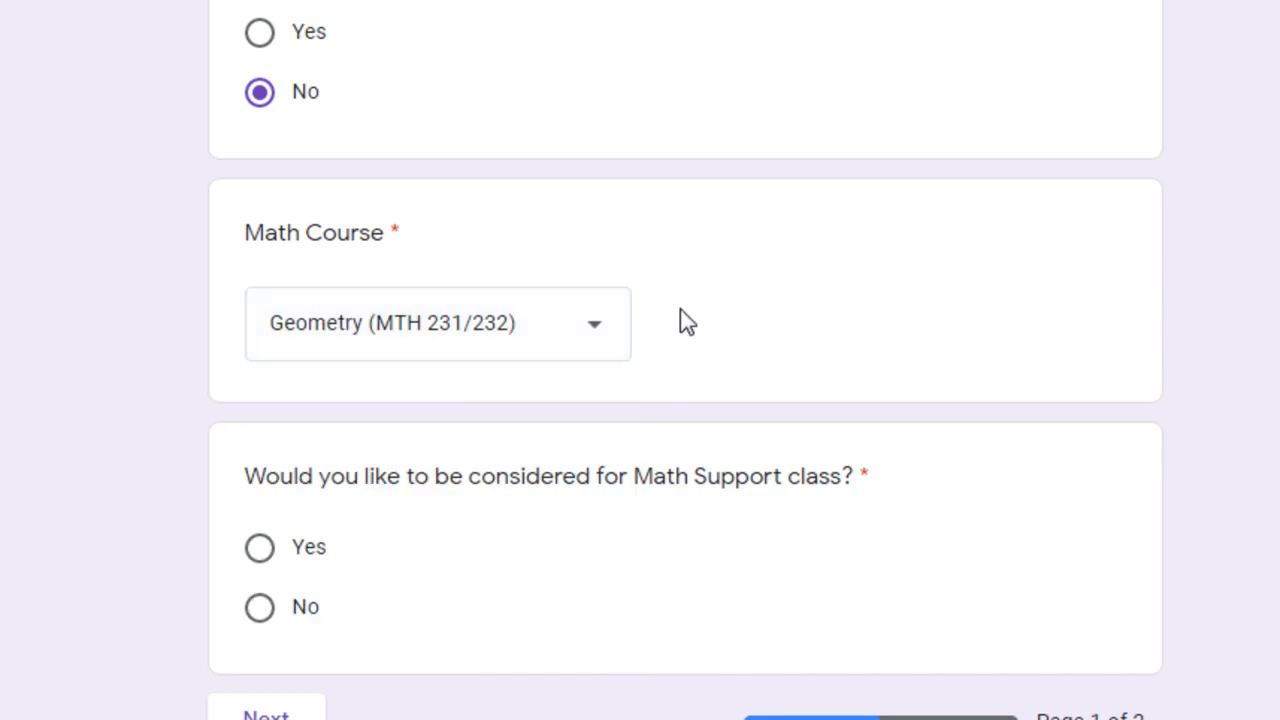
click(582, 321)
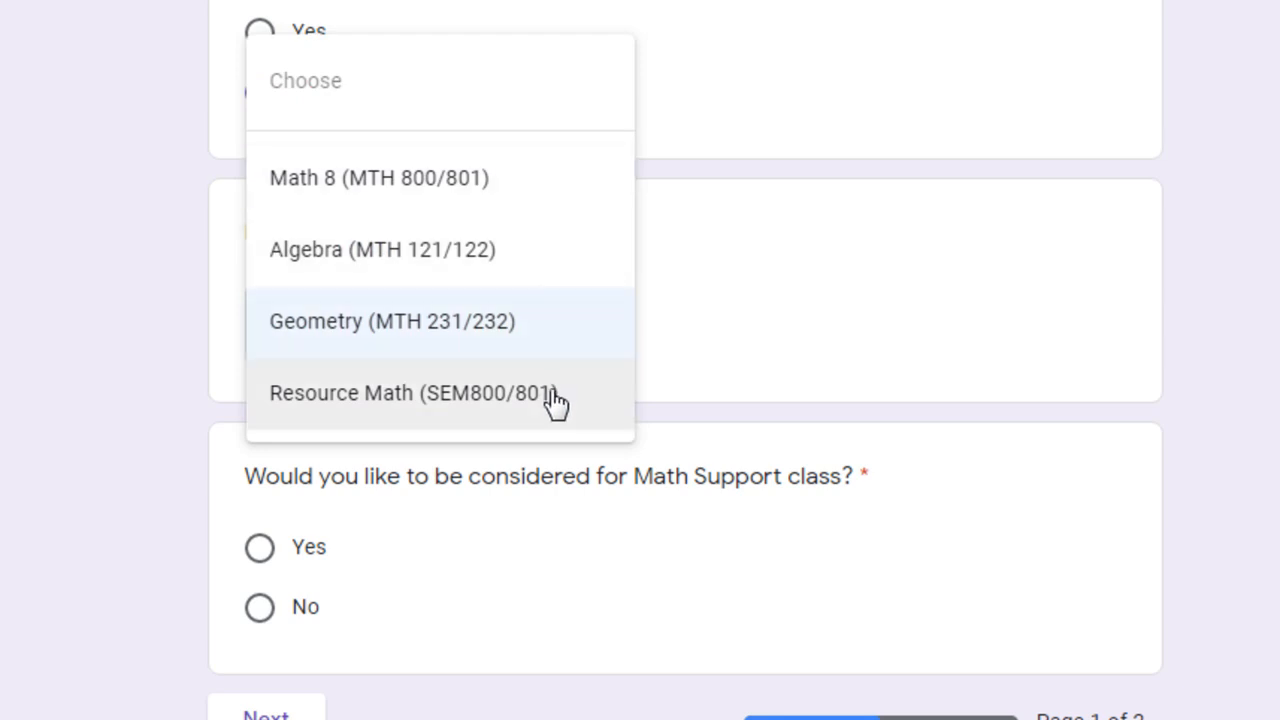
click(322, 321)
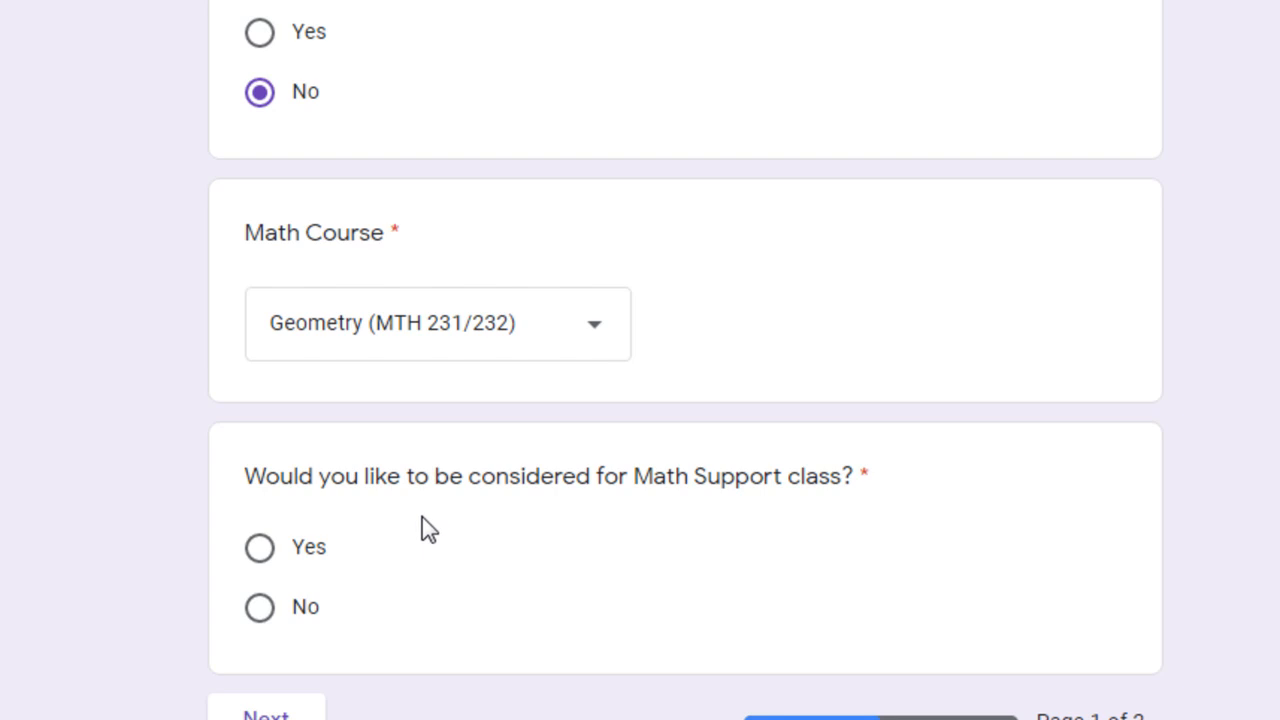
Step: Answer No to the Math Support class and continue to the electives page
click(261, 609)
scroll(608, 665, down, 3)
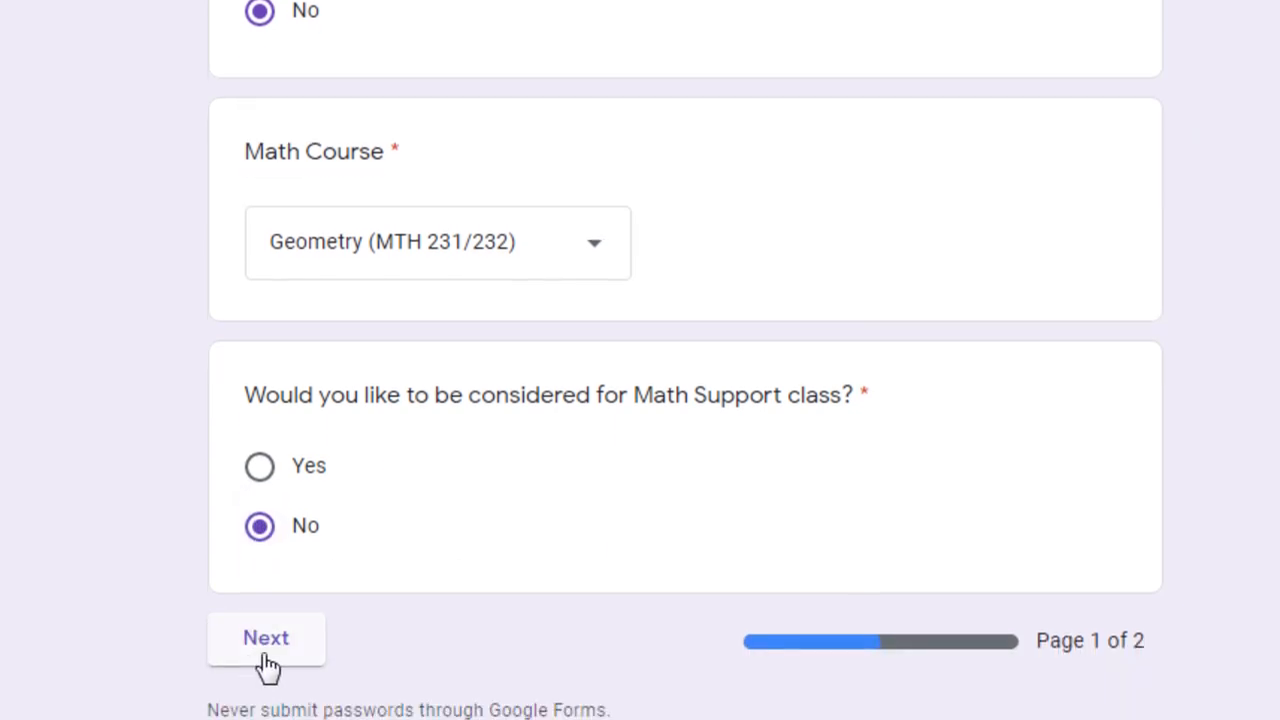
click(266, 590)
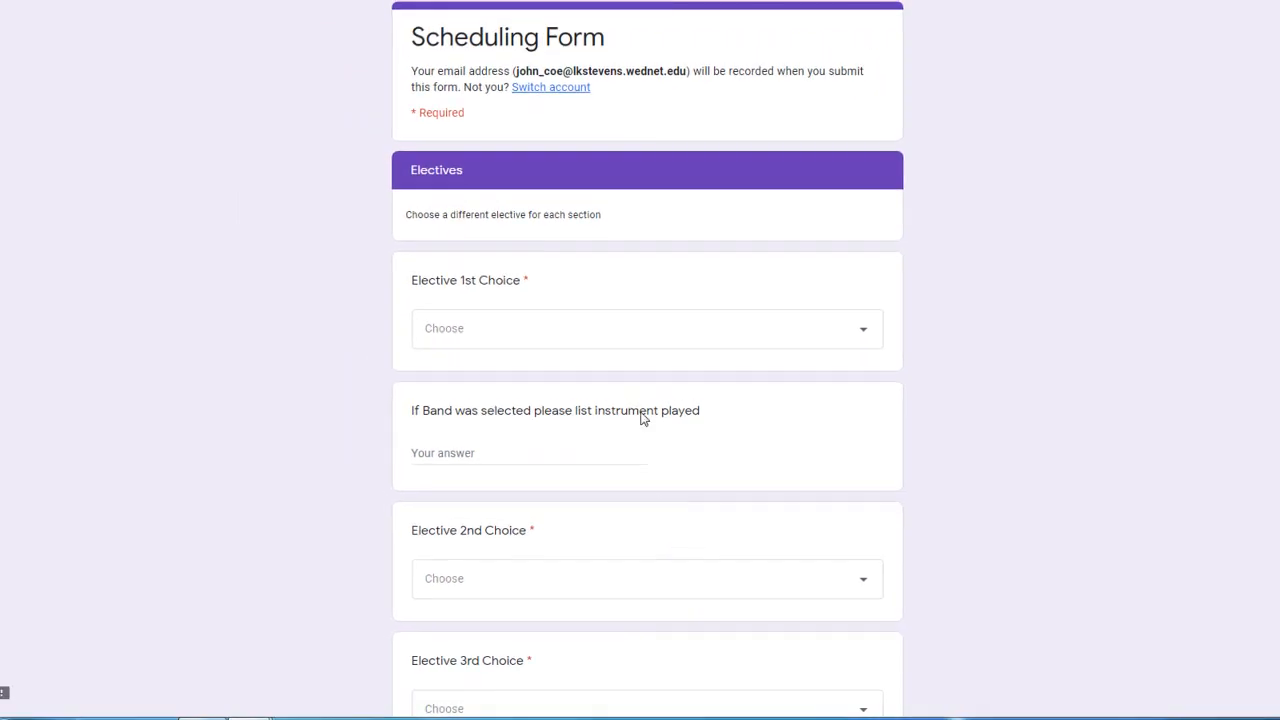
Step: Choose Spanish (FLA121/122) as the first elective choice
click(666, 342)
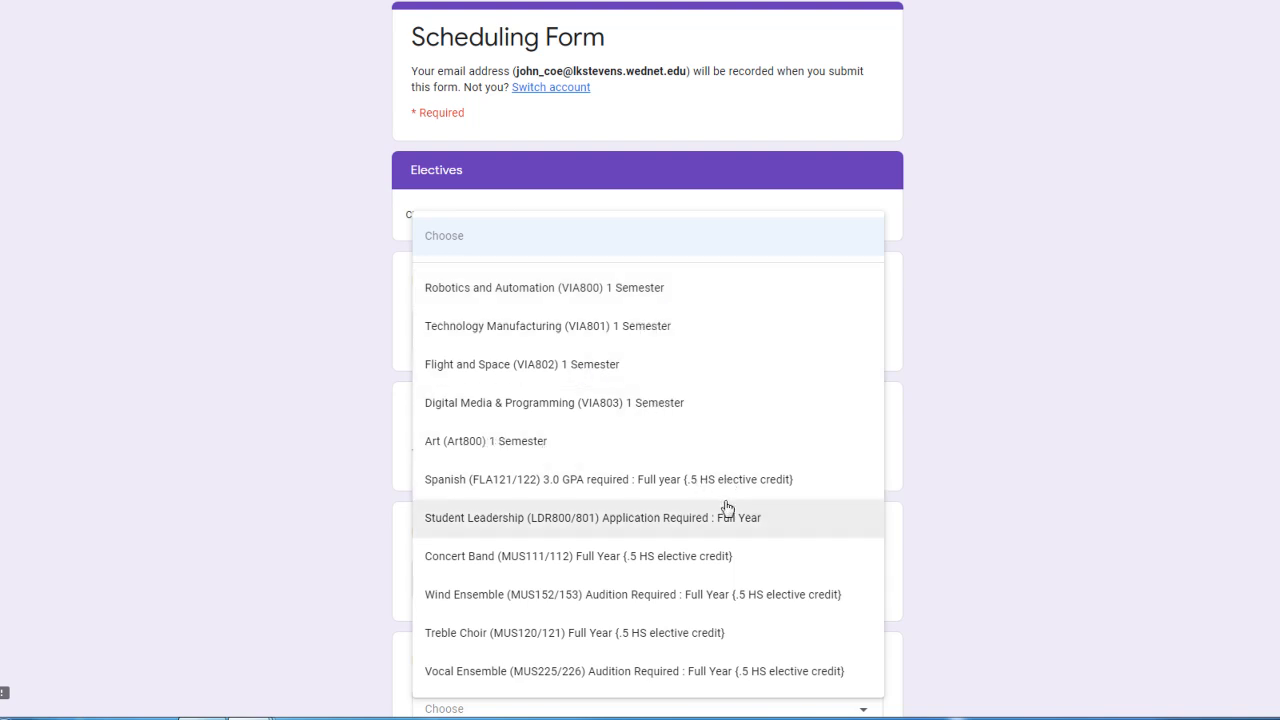
click(546, 483)
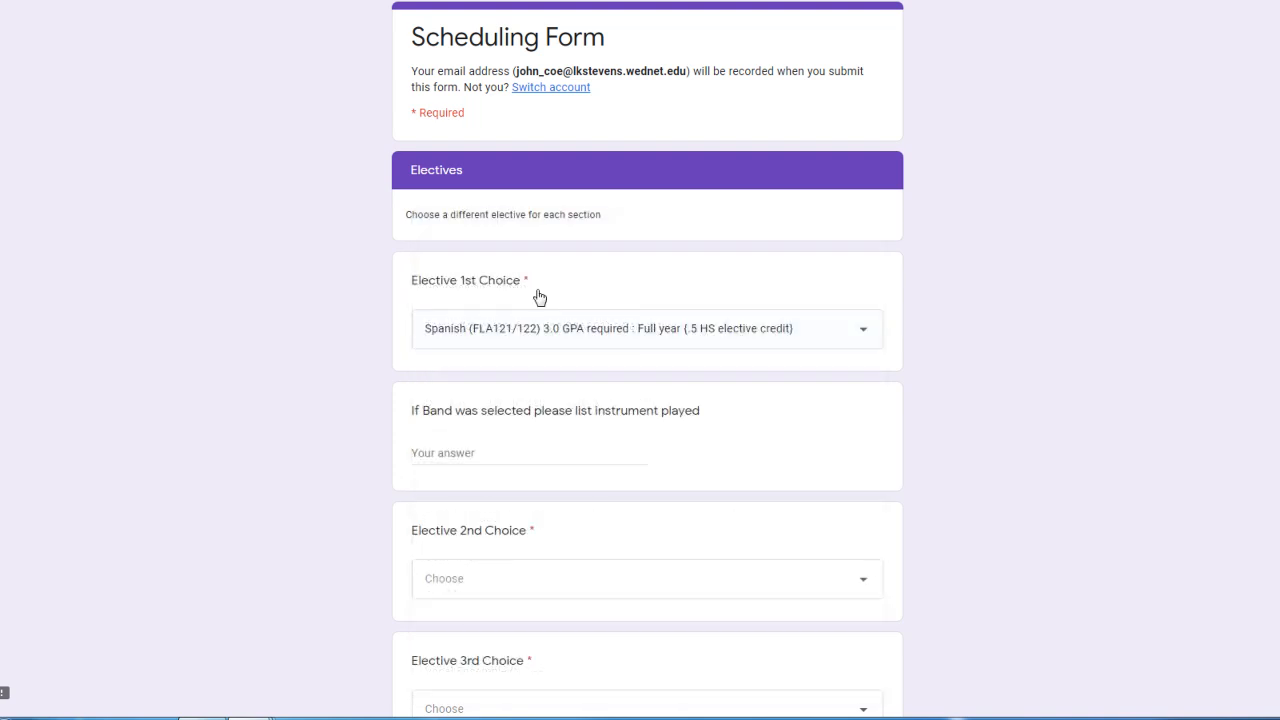
click(802, 328)
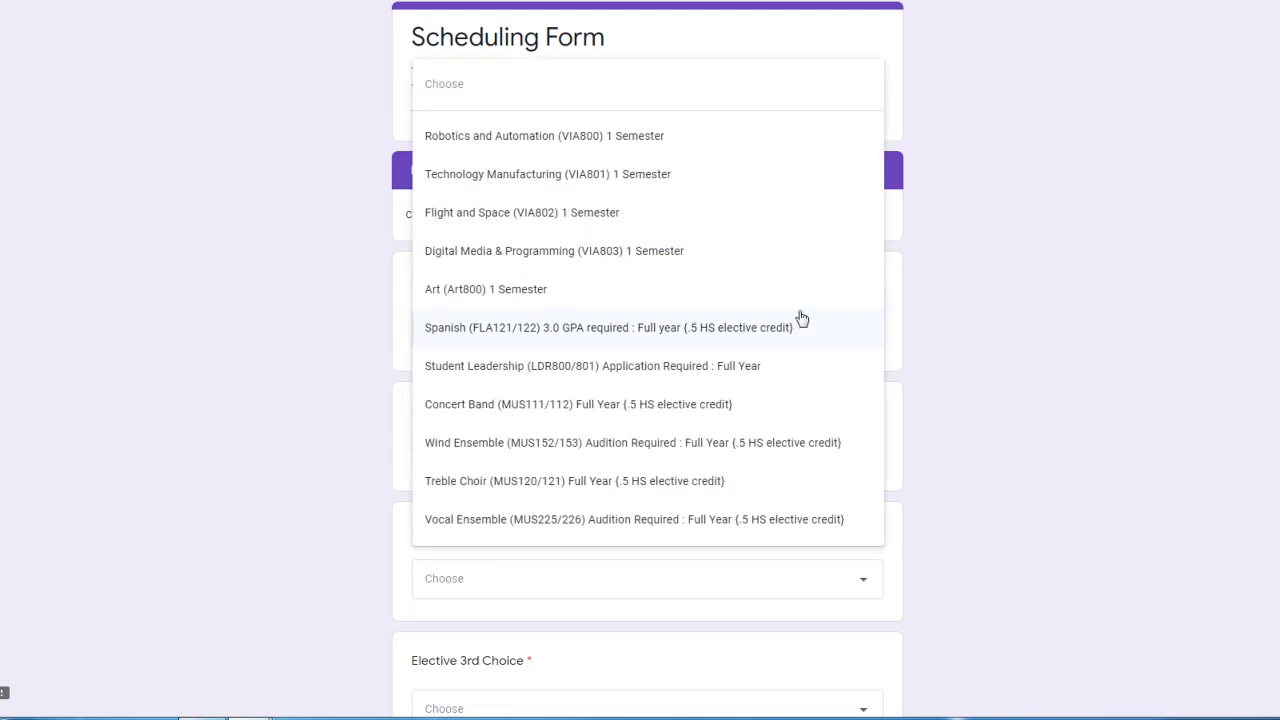
click(1036, 267)
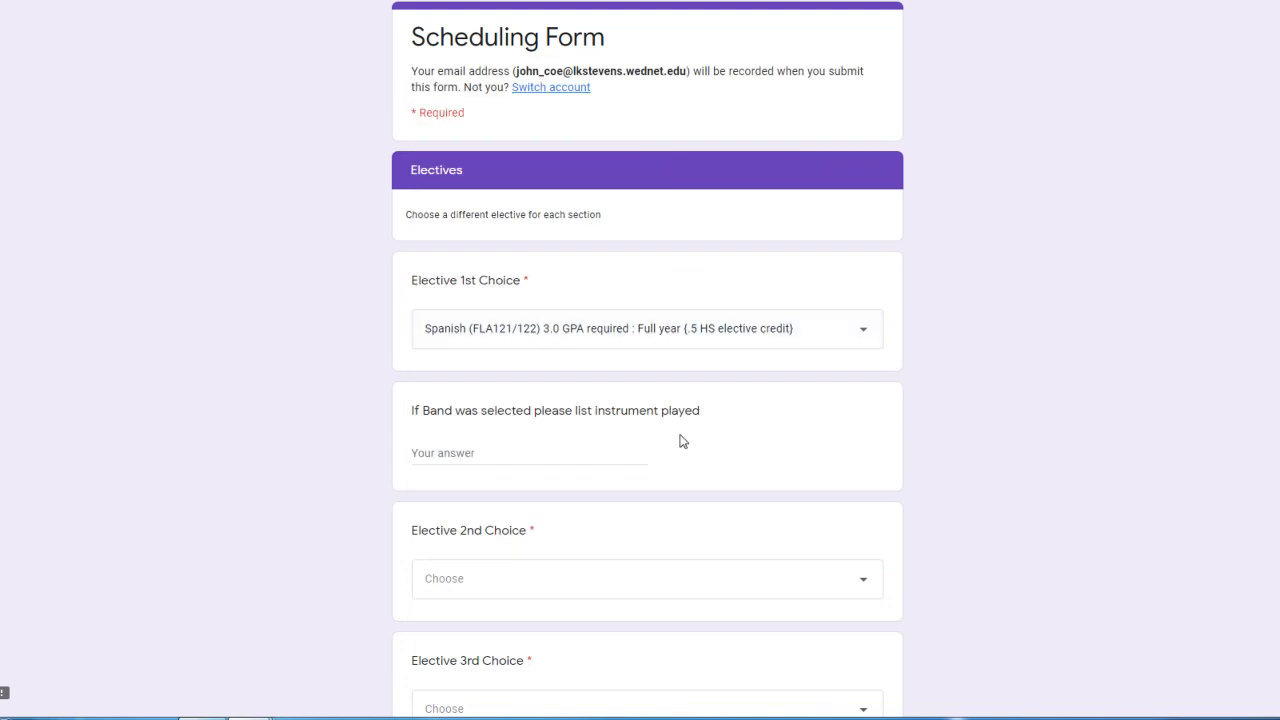
Step: Choose Art (Art800) as the second elective and Flight and Space (VIA802) as the third elective, leaving the band instrument blank
click(588, 455)
scroll(680, 517, down, 3)
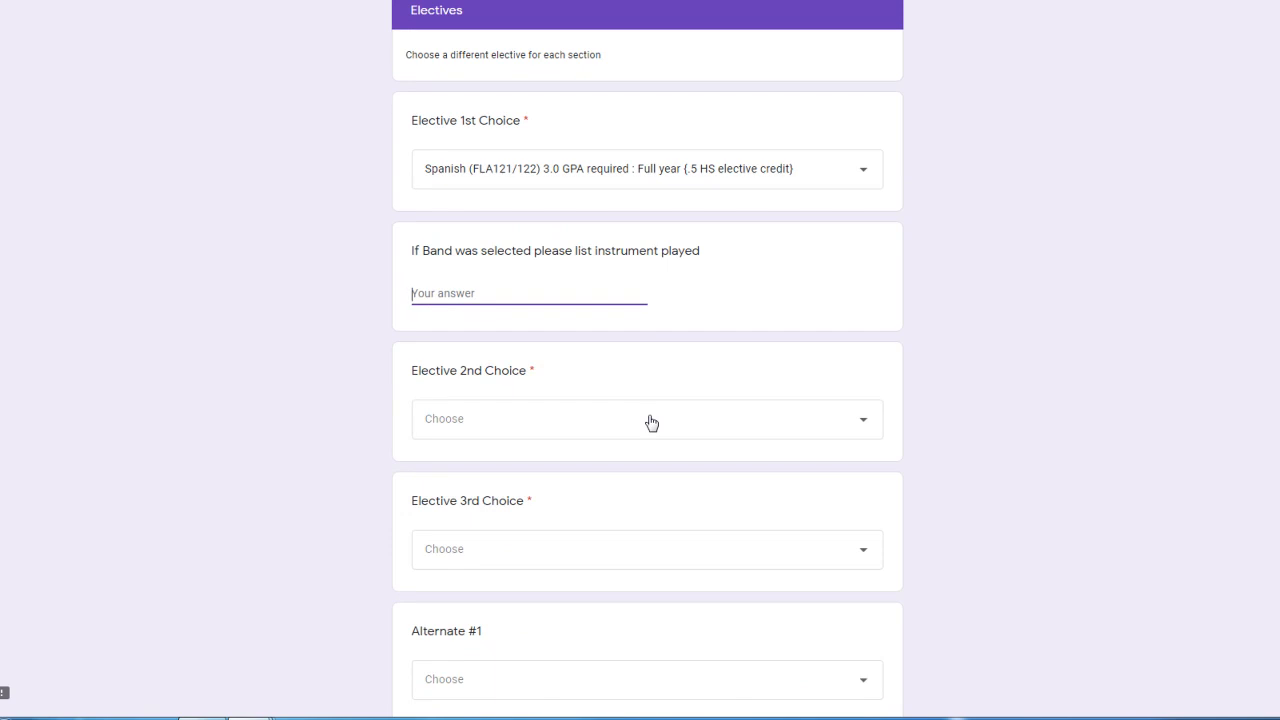
click(650, 422)
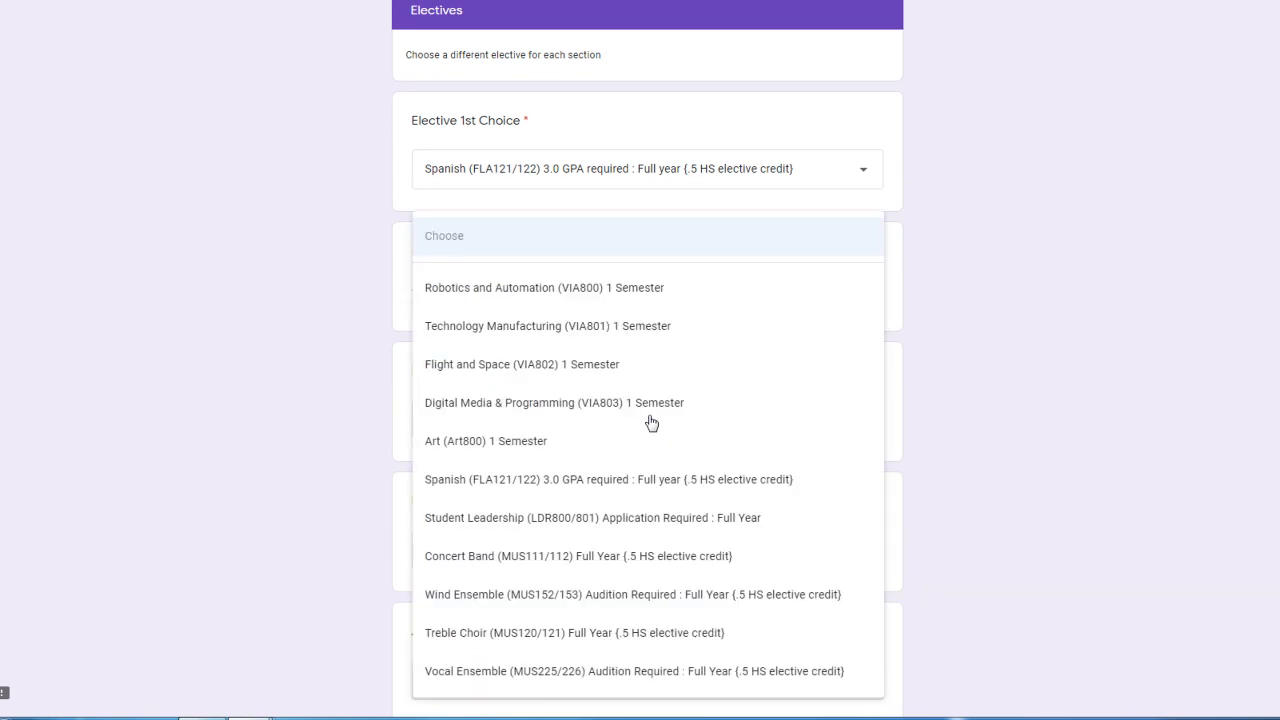
click(545, 440)
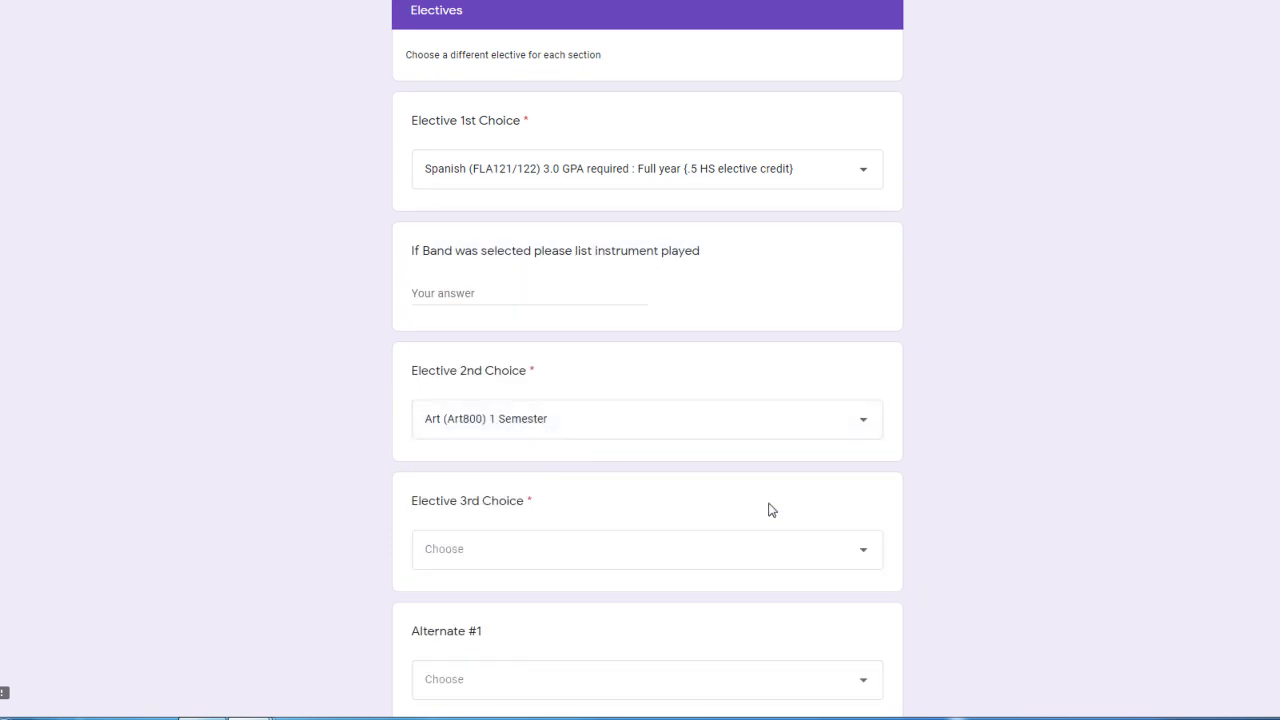
click(838, 547)
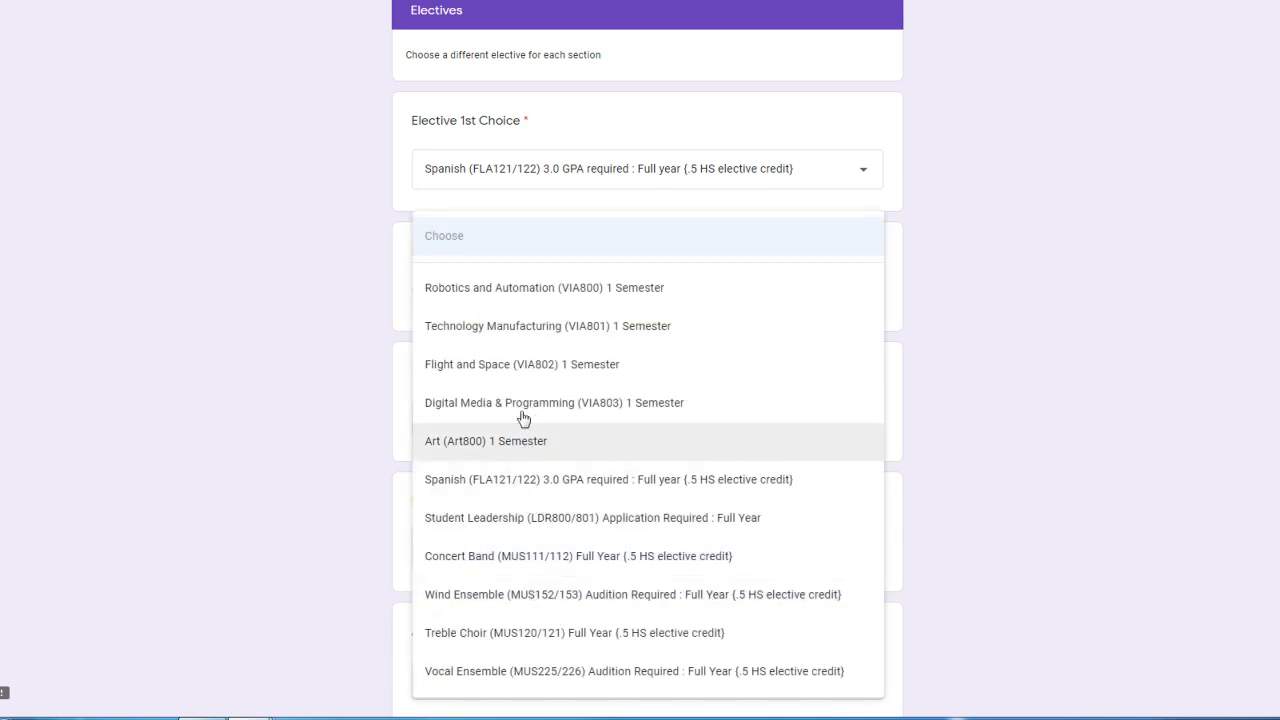
click(497, 367)
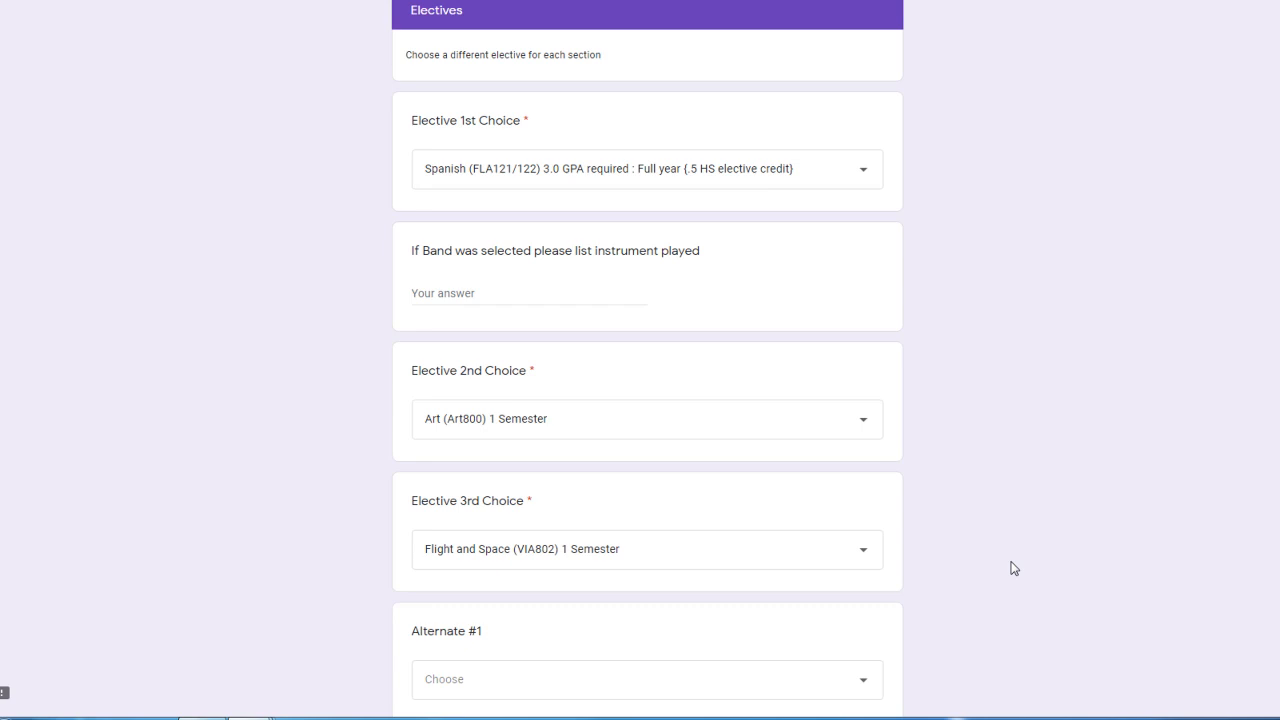
scroll(1012, 567, down, 2)
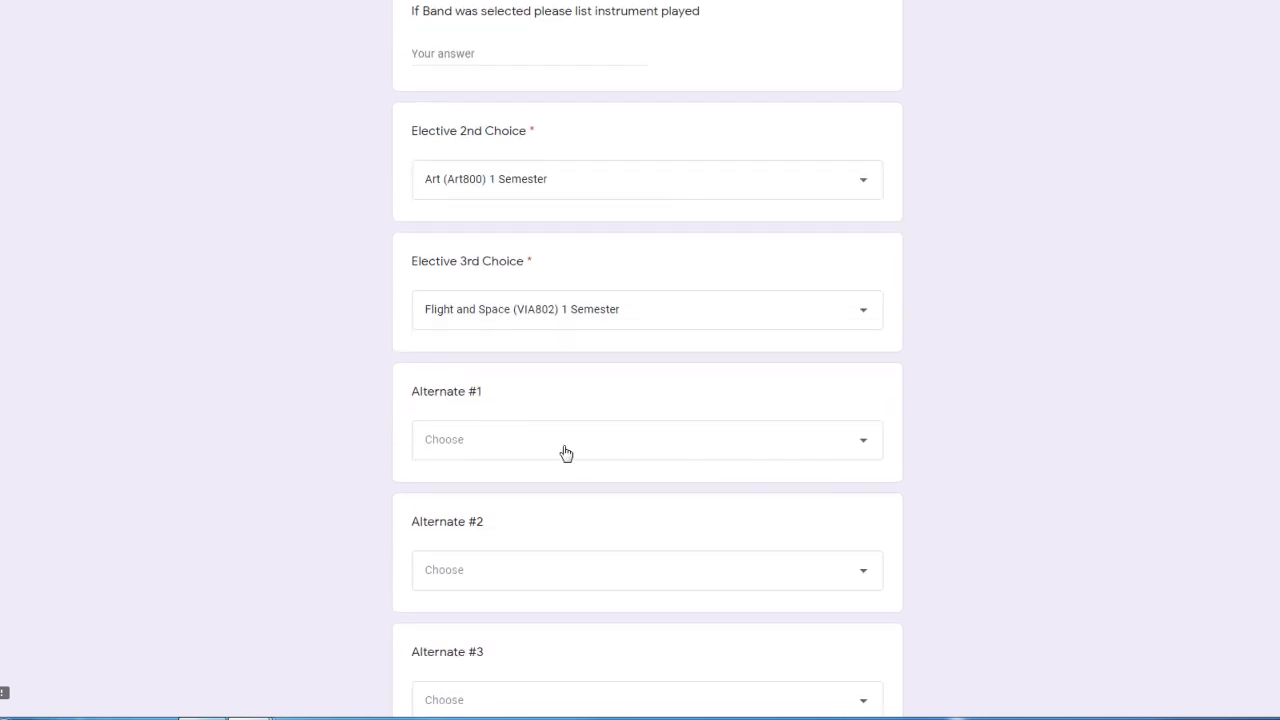
scroll(566, 452, down, 1)
scroll(574, 357, down, 2)
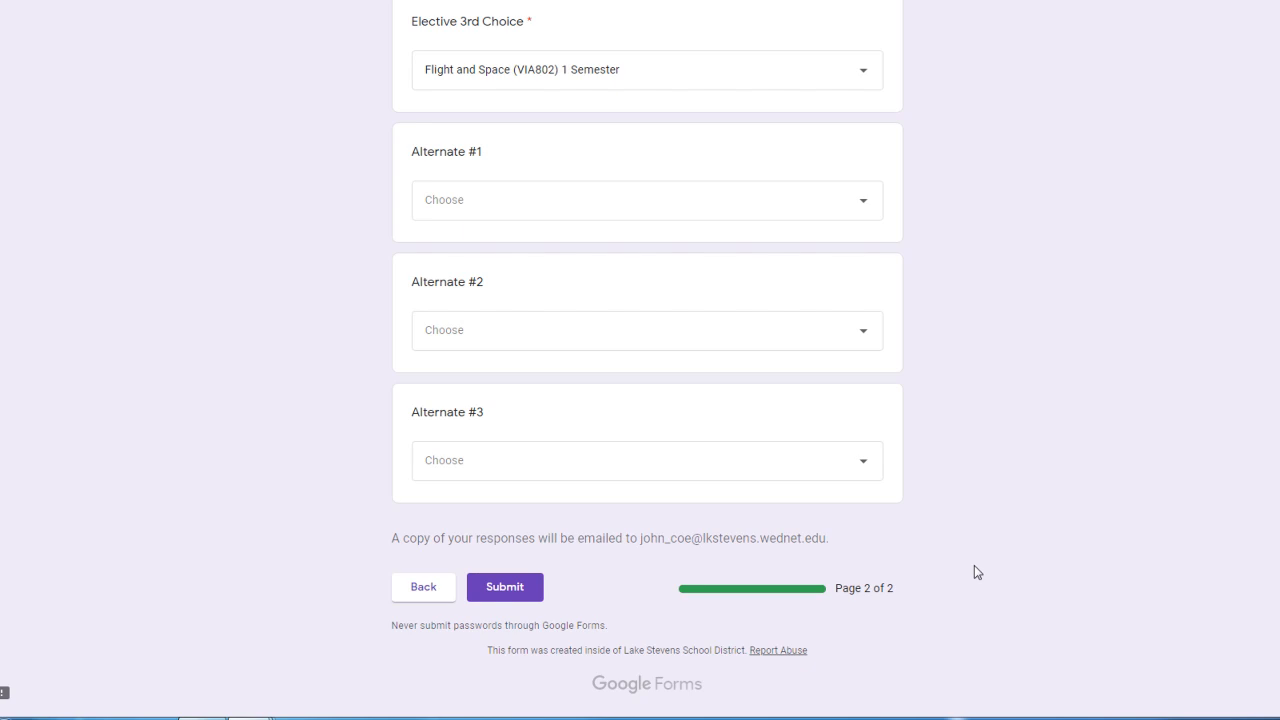
scroll(924, 569, up, 3)
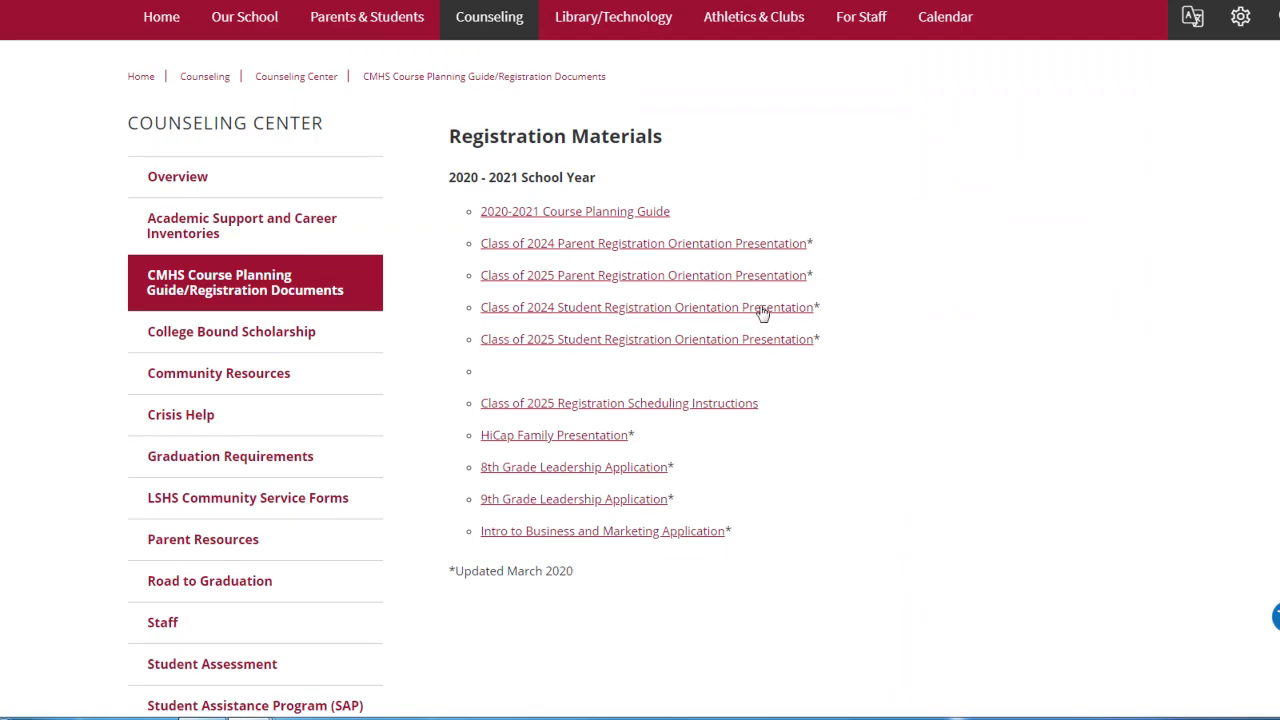
Step: Open the Counseling Center overview and its Staff page to examine which counselor serves each range of last names
scroll(886, 369, up, 1)
scroll(890, 371, up, 2)
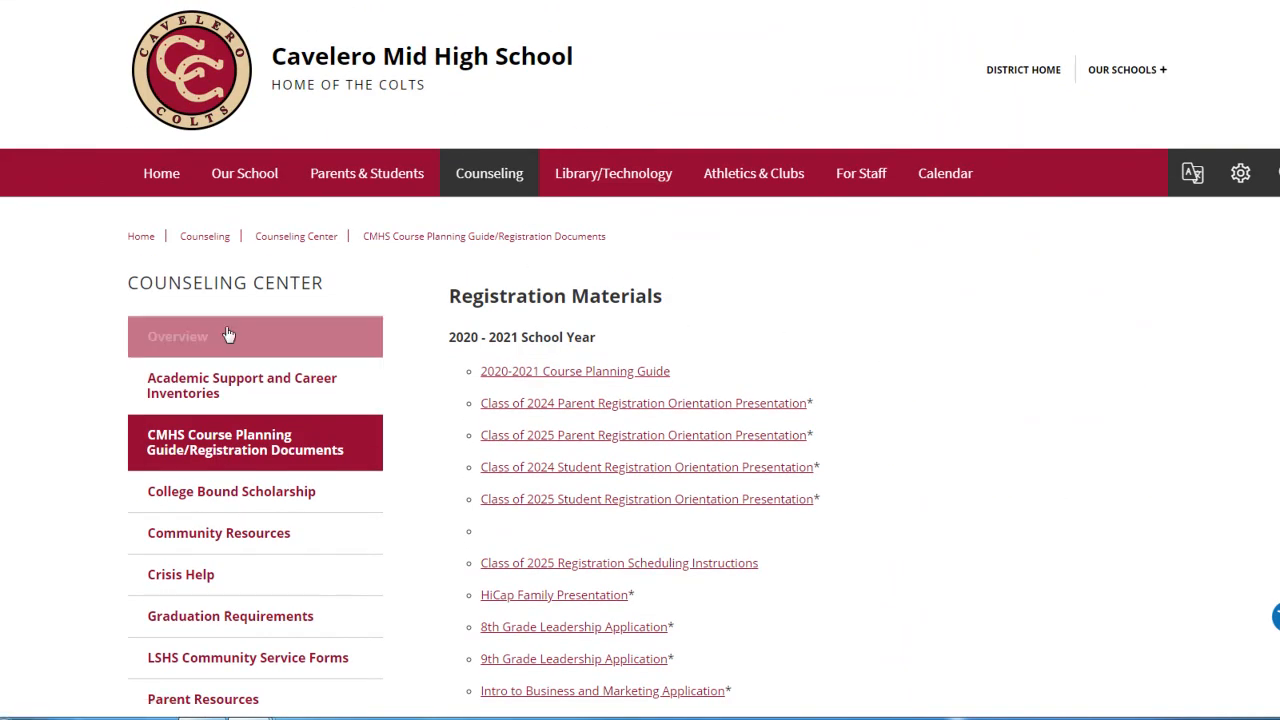
click(176, 341)
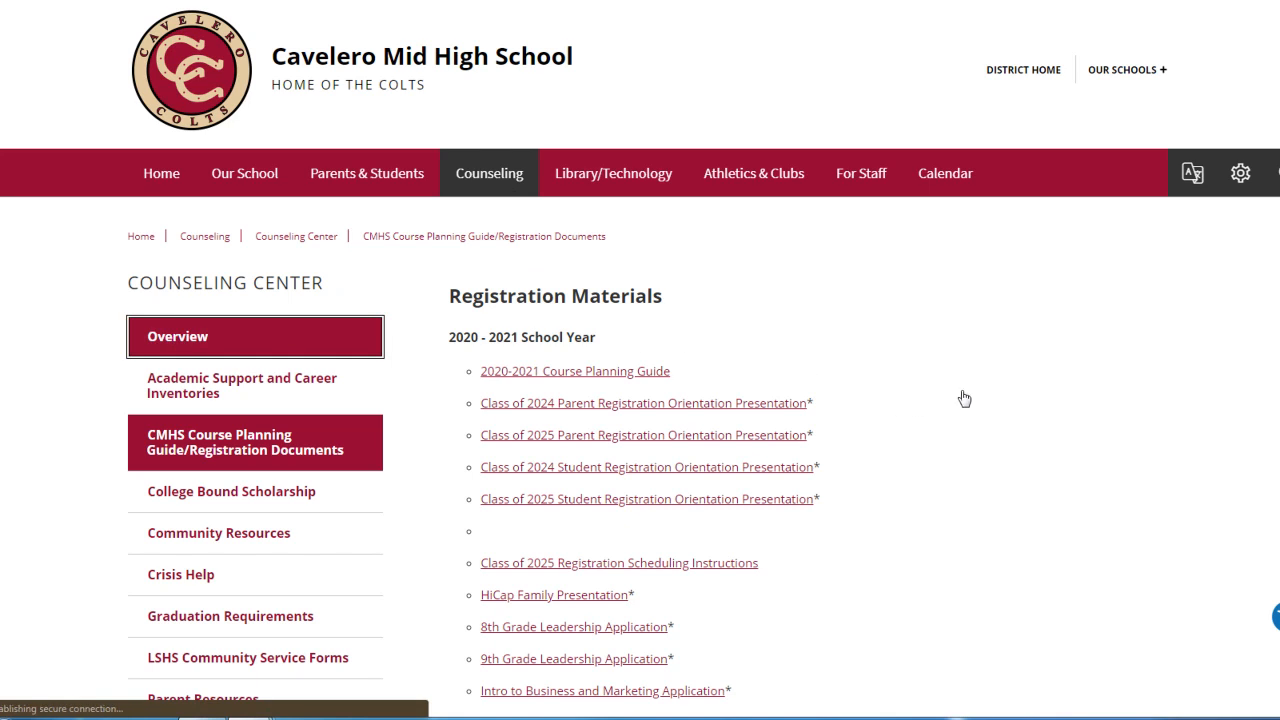
scroll(985, 428, down, 2)
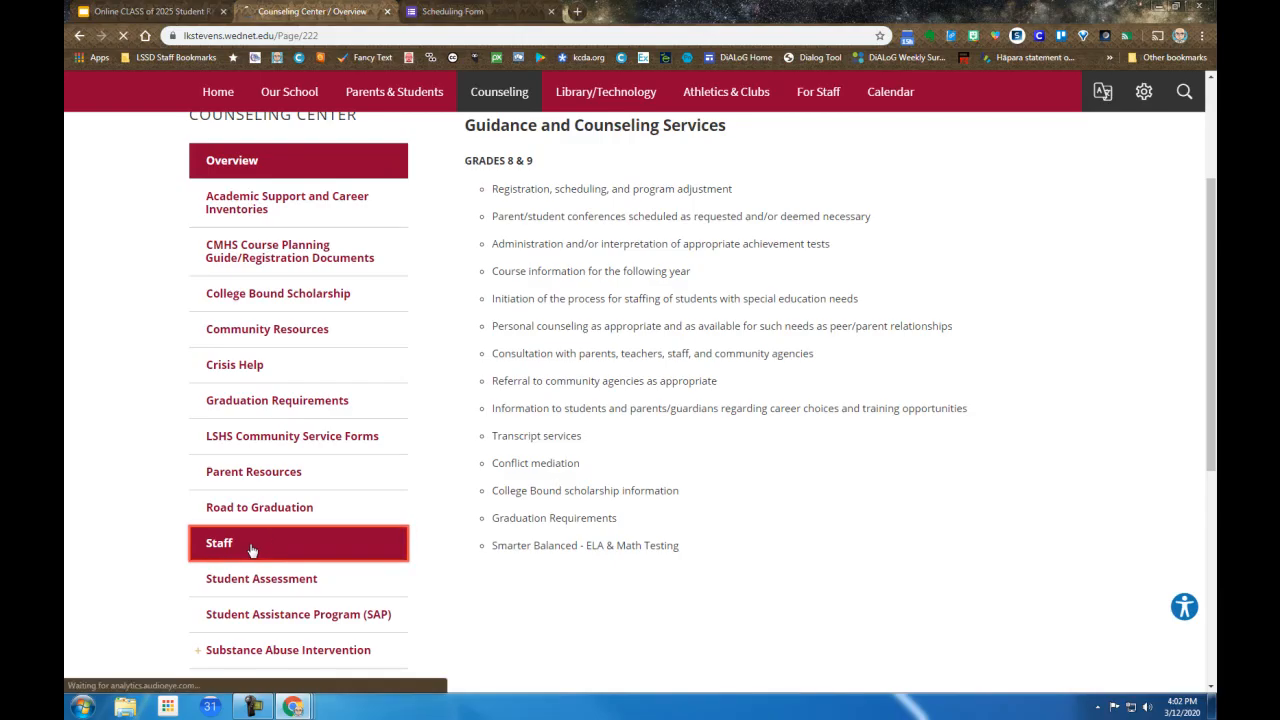
click(200, 546)
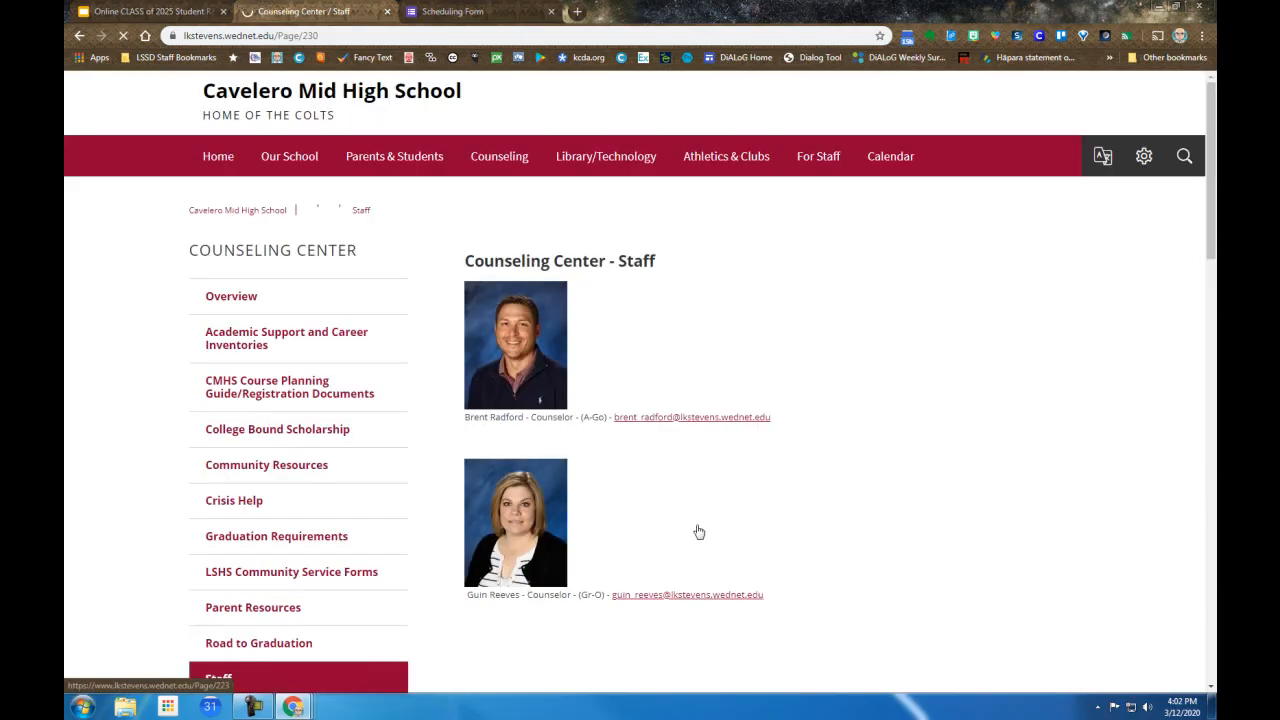
scroll(829, 517, down, 3)
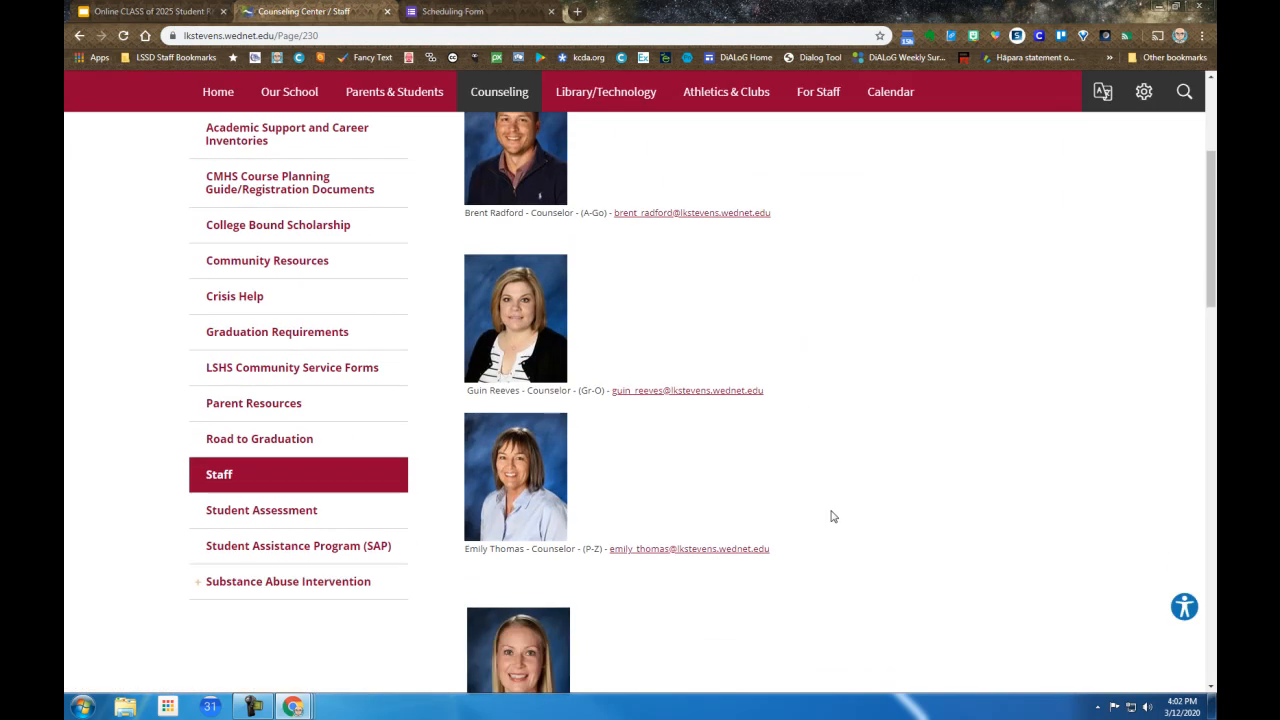
scroll(831, 516, down, 1)
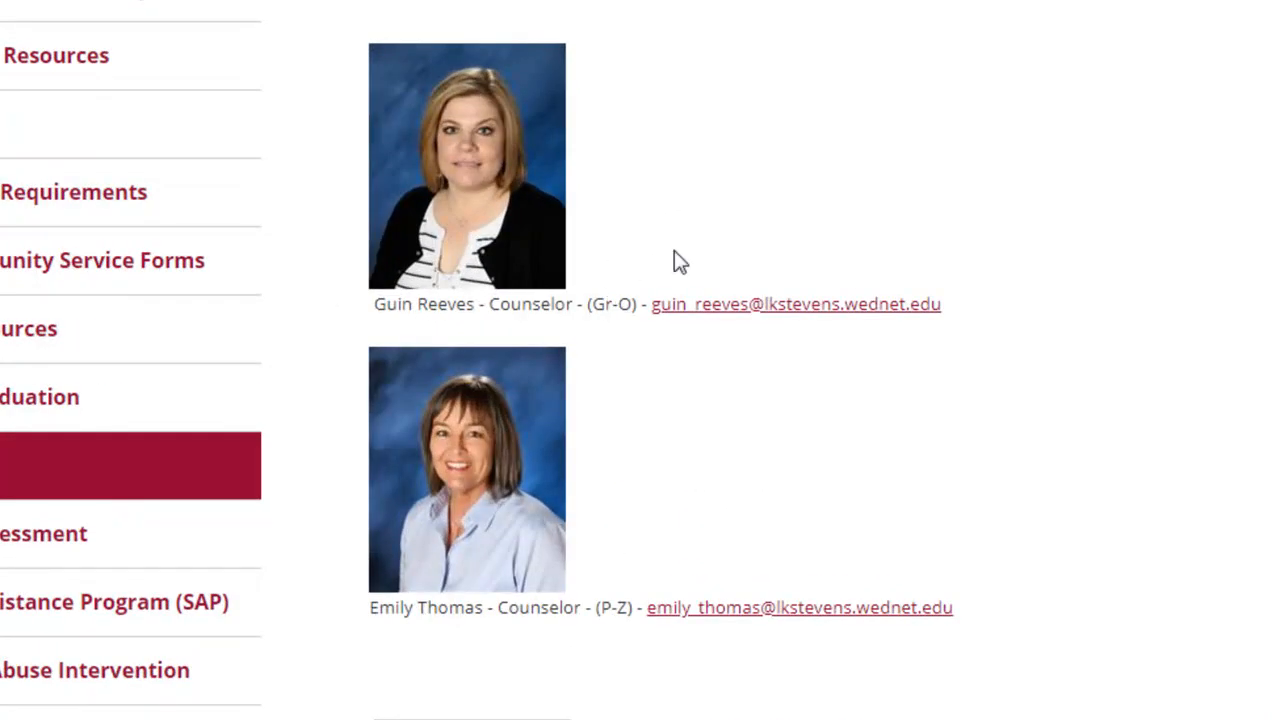
scroll(686, 246, up, 3)
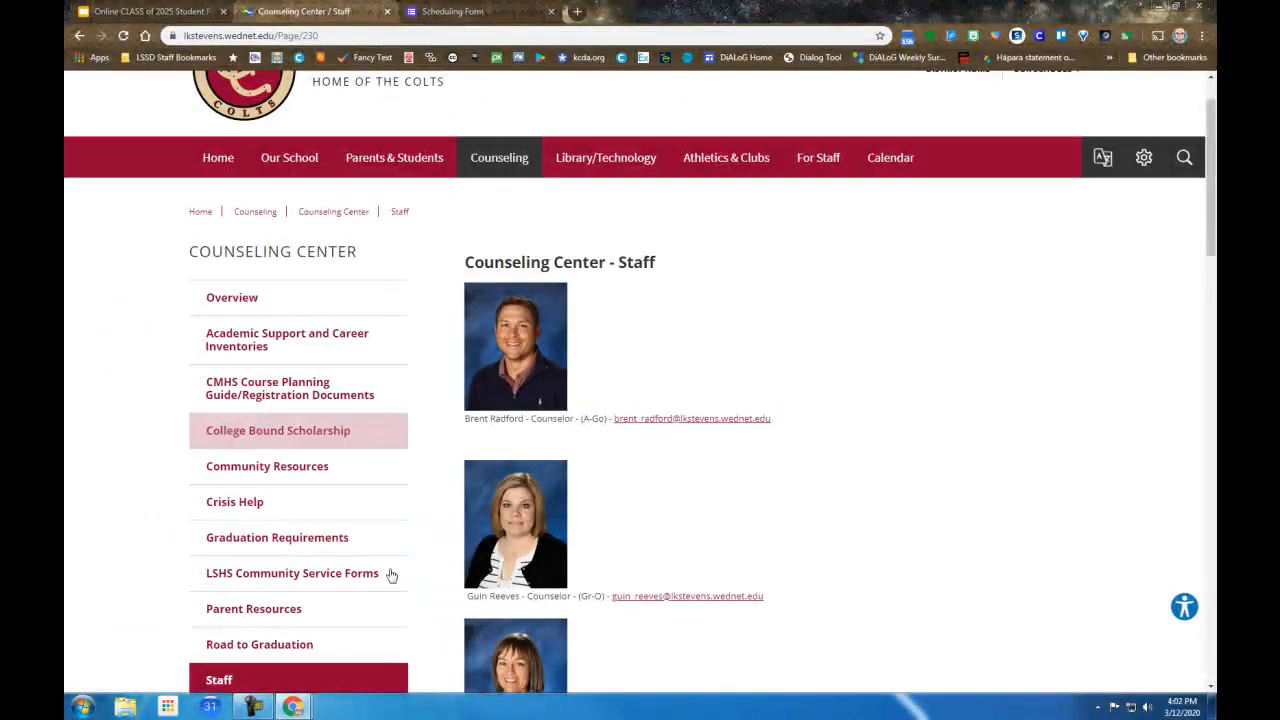
Step: Switch to the Skyward Student Access window, enlarge it, and open the 2020-2021 course requests for Cavelero Mid High from the schedule
mouse_move(293, 707)
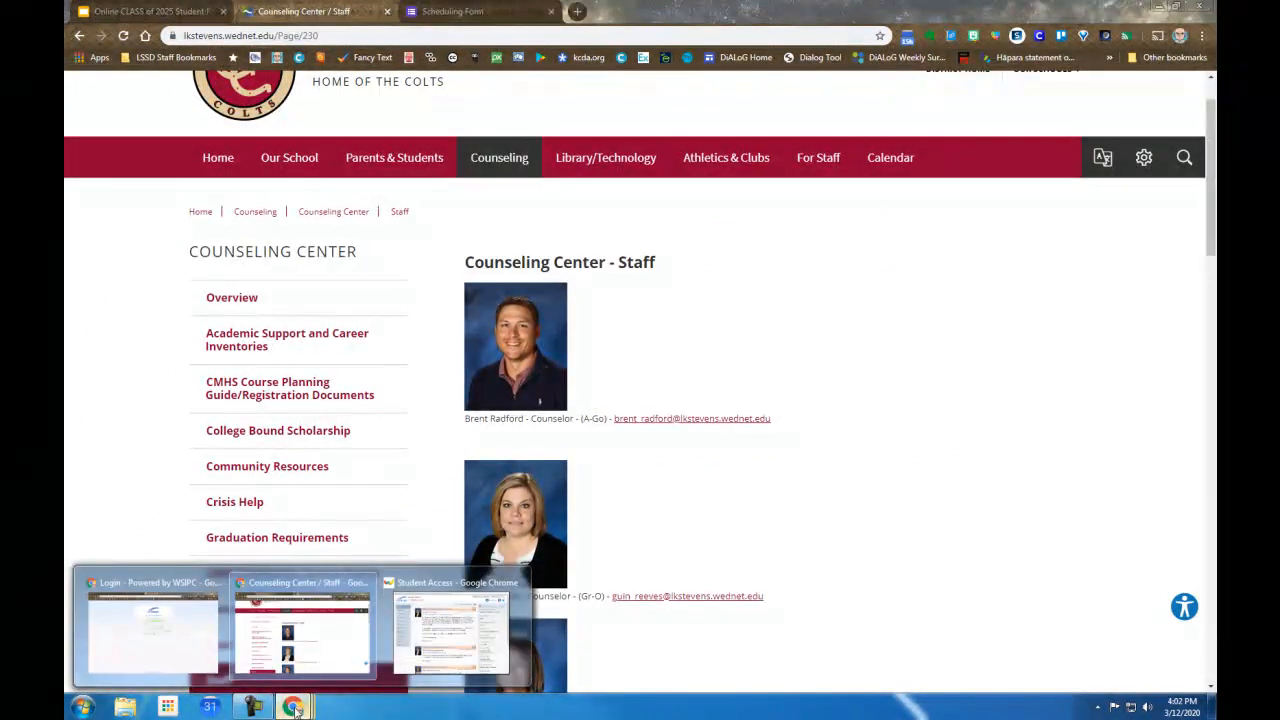
click(442, 643)
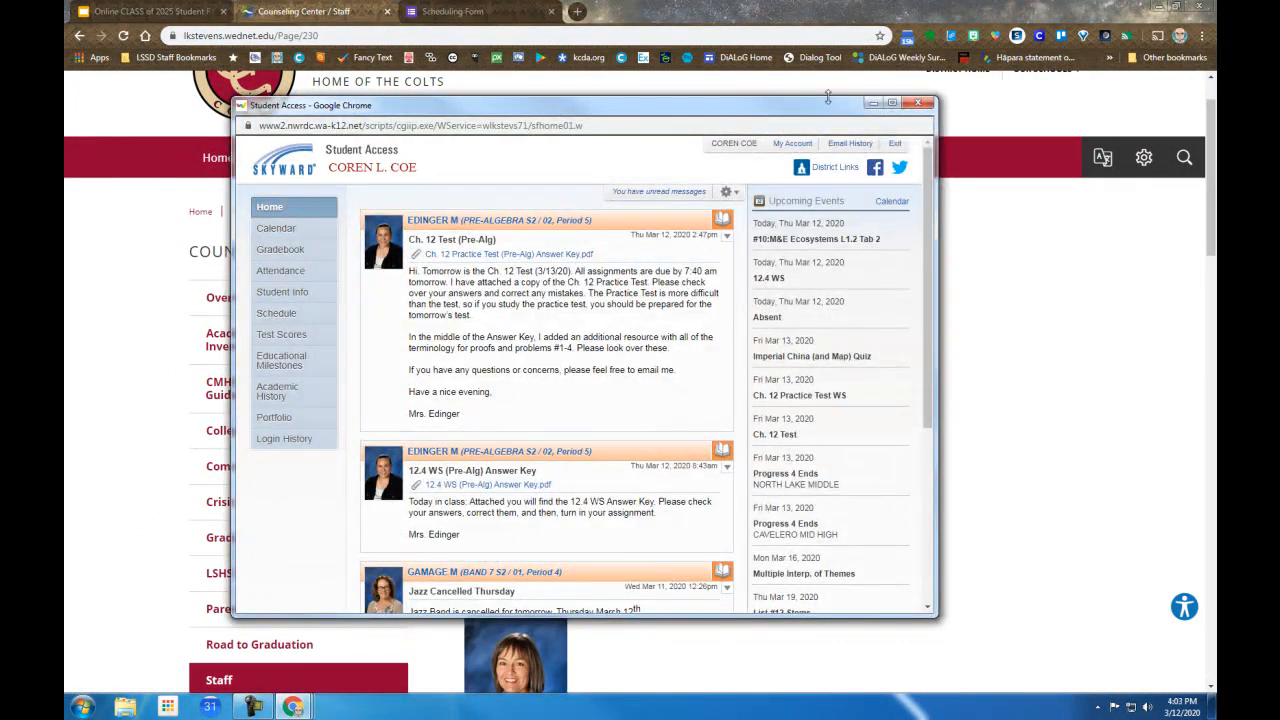
click(890, 104)
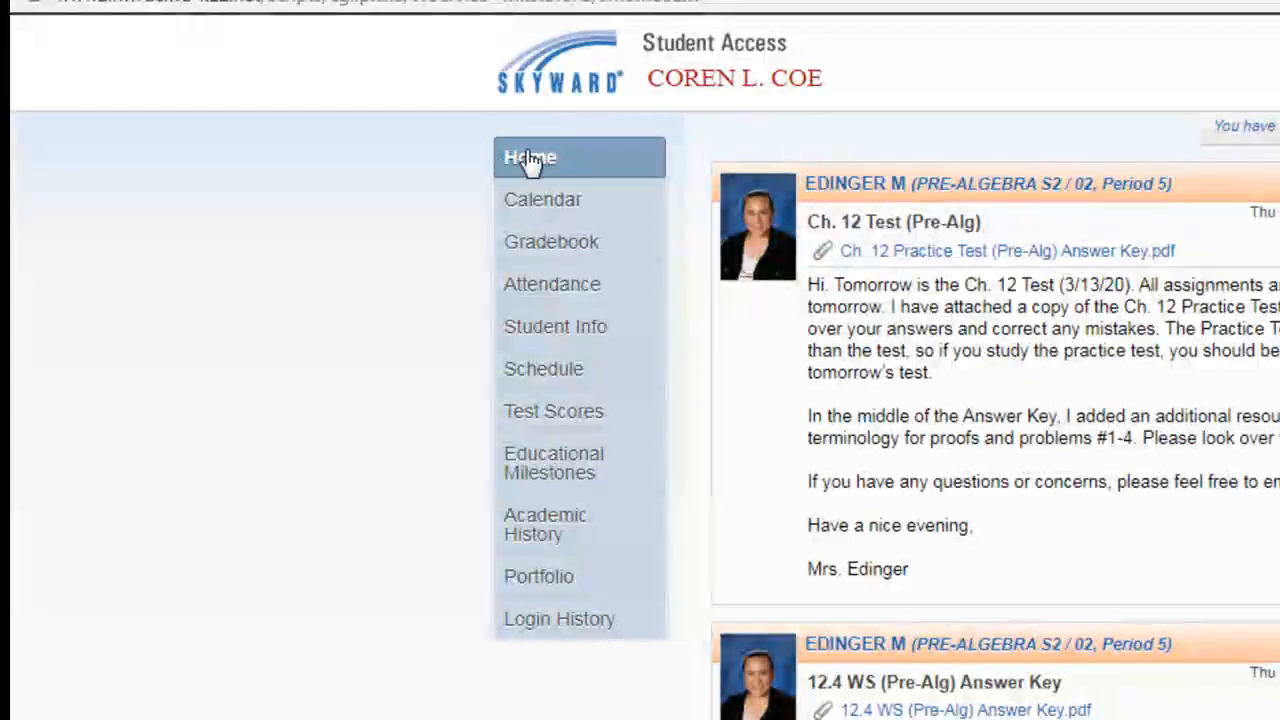
click(553, 370)
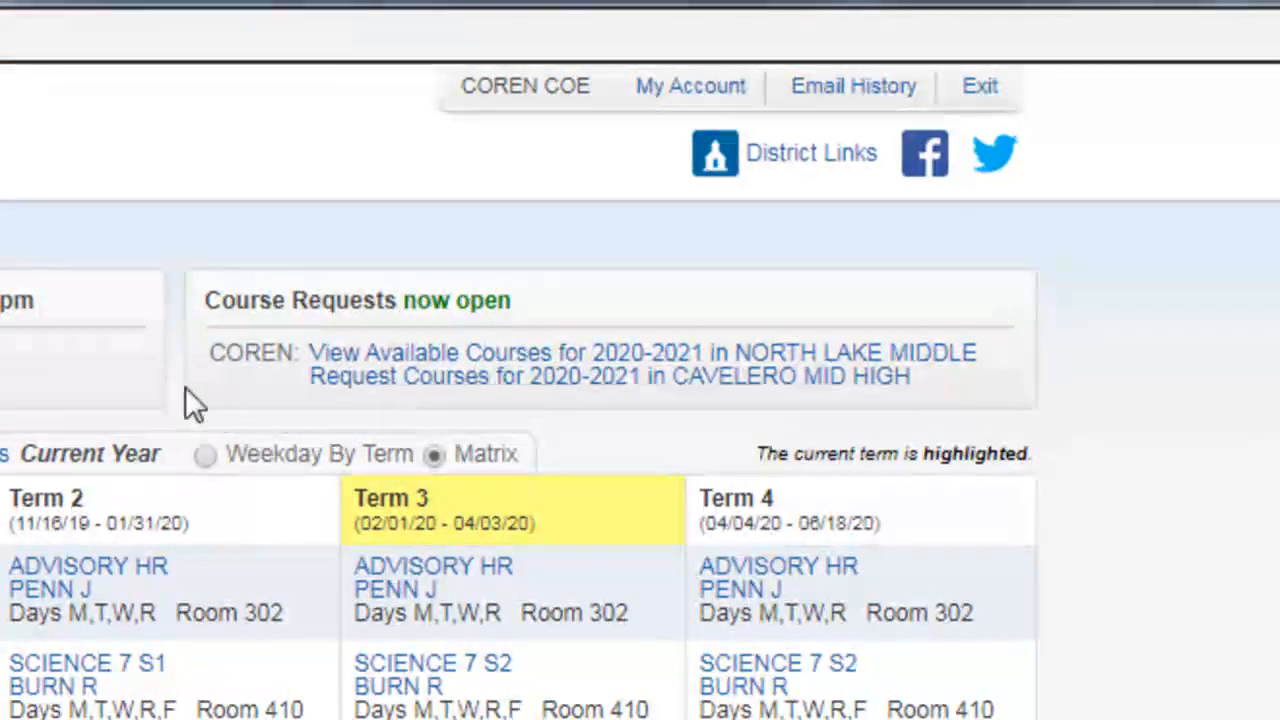
click(615, 390)
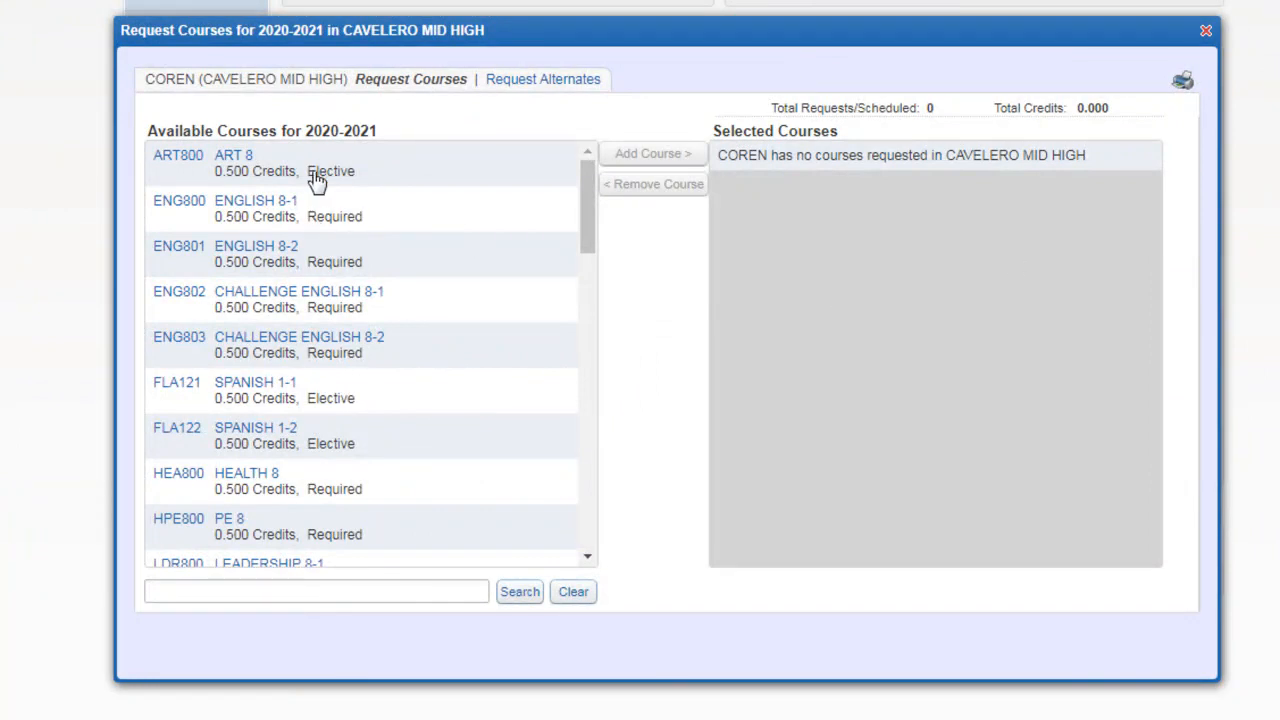
Step: Add Health 8 (HEA800), PE 8 (HPE800), English 8-1 (ENG800) and English 8-2 (ENG801) to the selected courses
scroll(305, 250, down, 10)
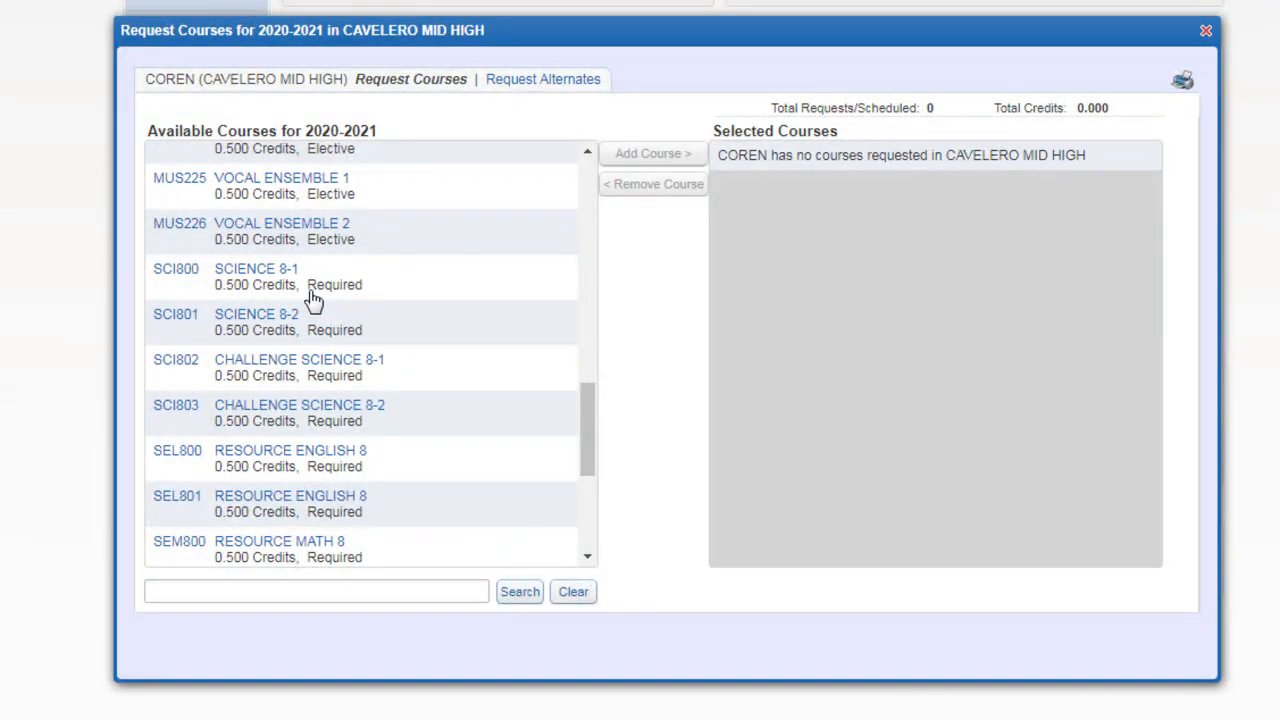
scroll(371, 300, up, 6)
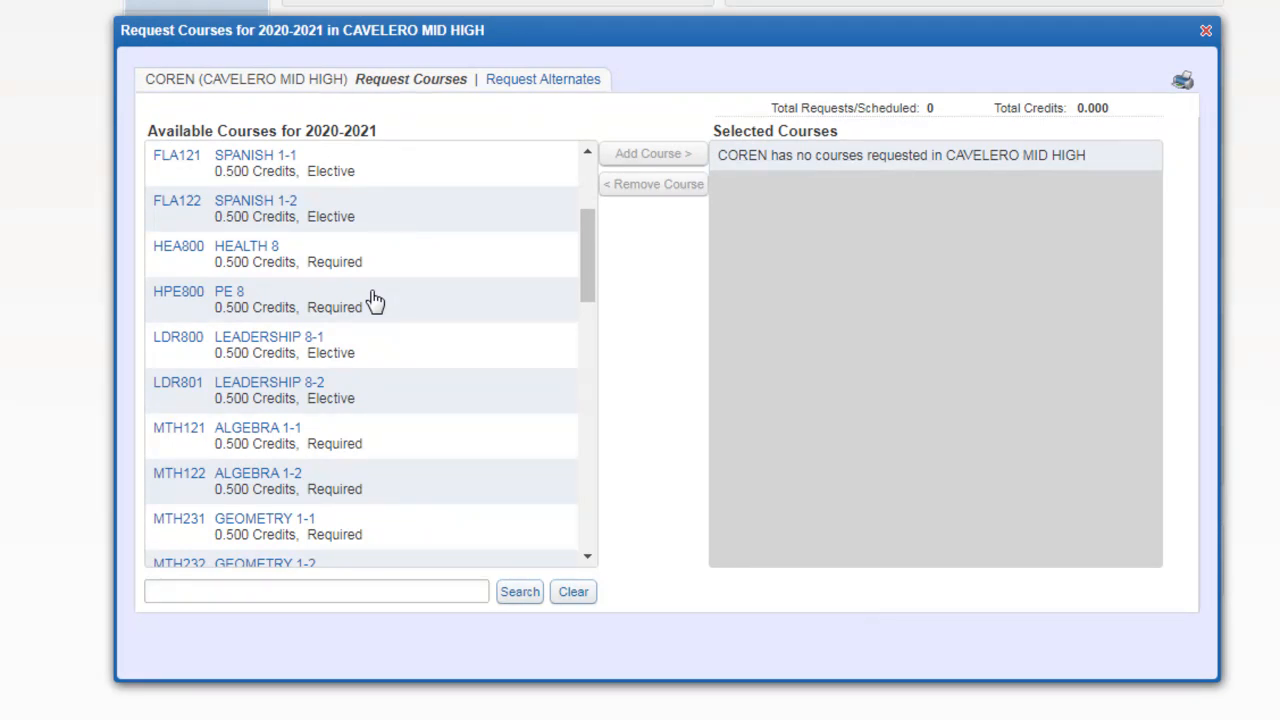
click(440, 265)
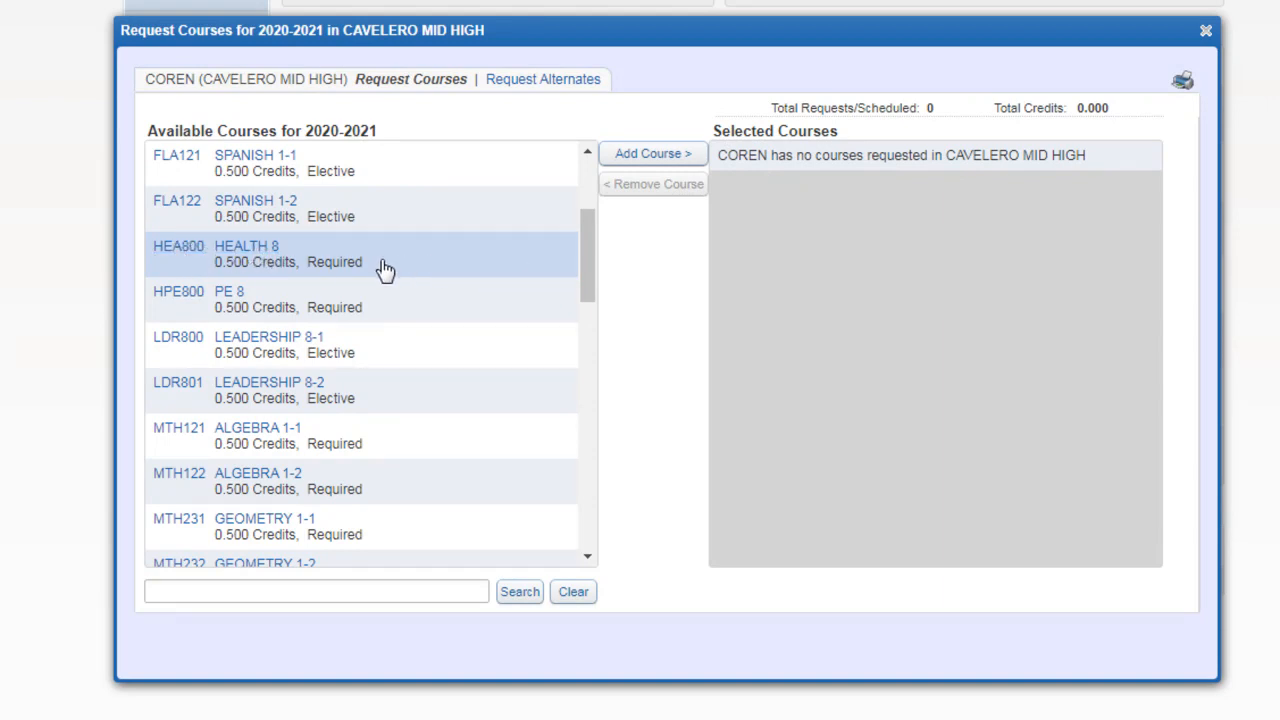
click(633, 157)
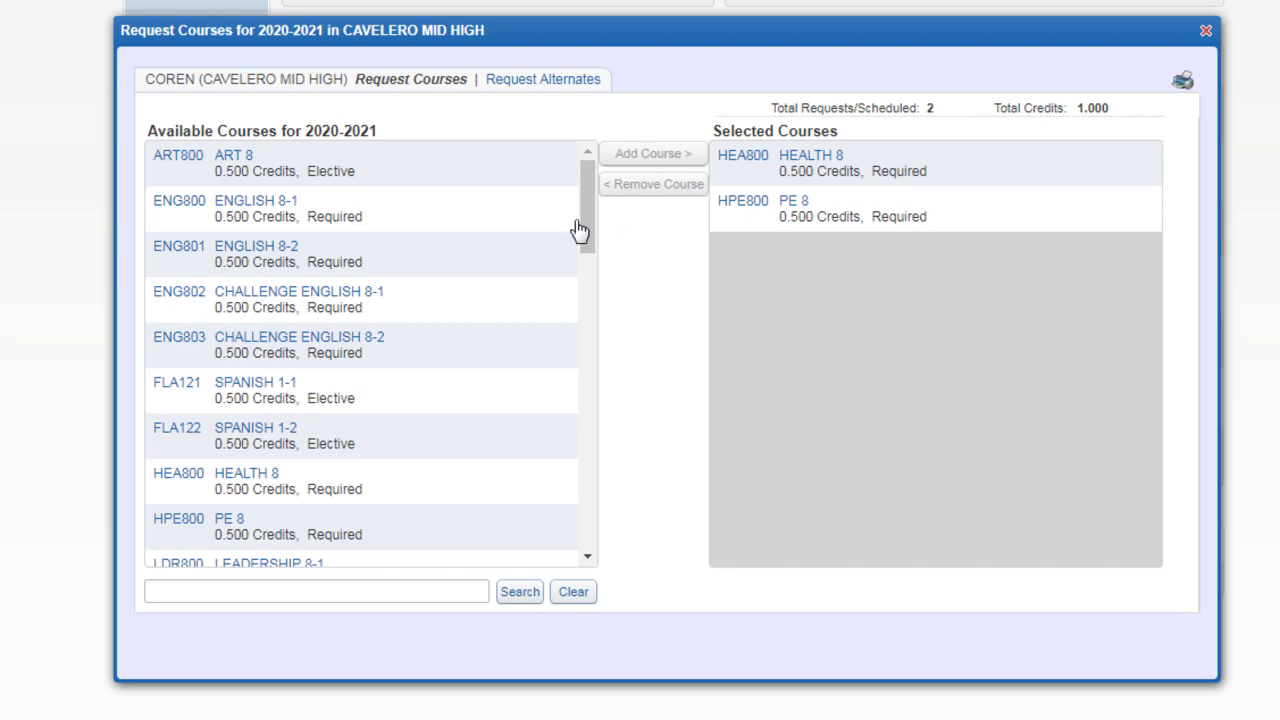
click(405, 218)
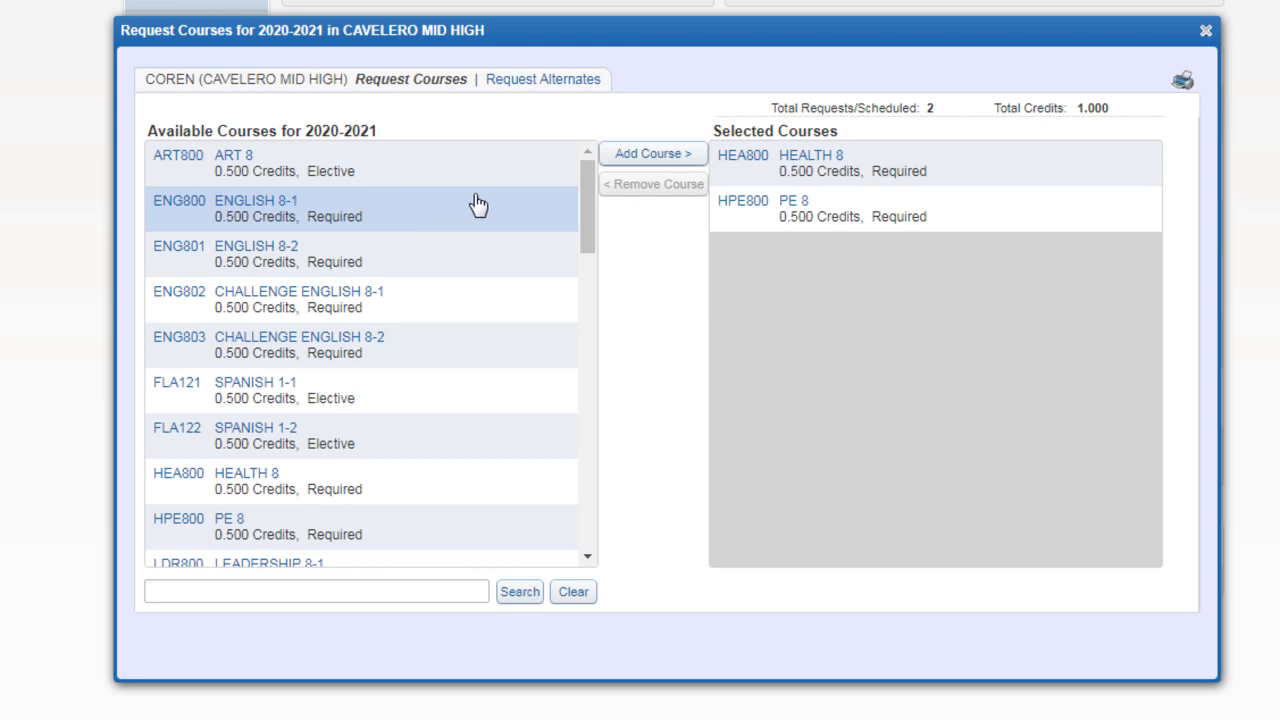
click(643, 160)
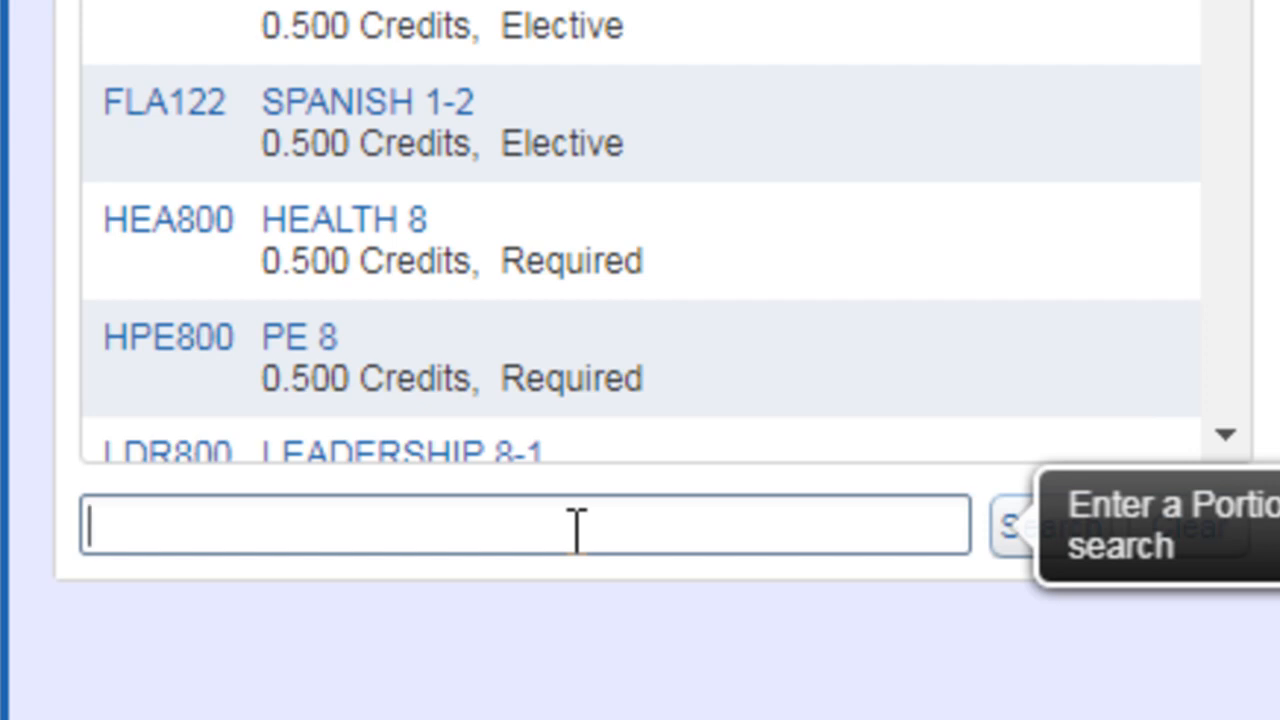
Step: Search the available courses for "mth" and add Geometry 1-1 (MTH231) and Geometry 1-2 (MTH232) to the selected courses
text(mth)
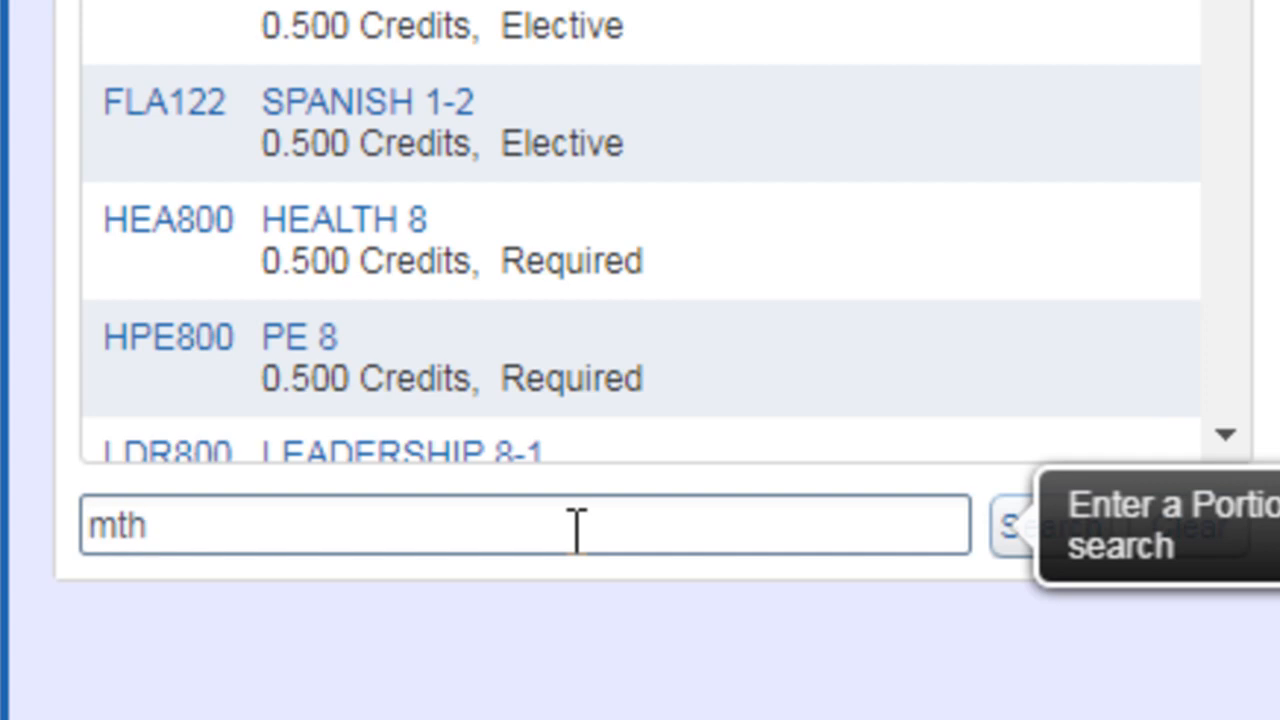
key(Return)
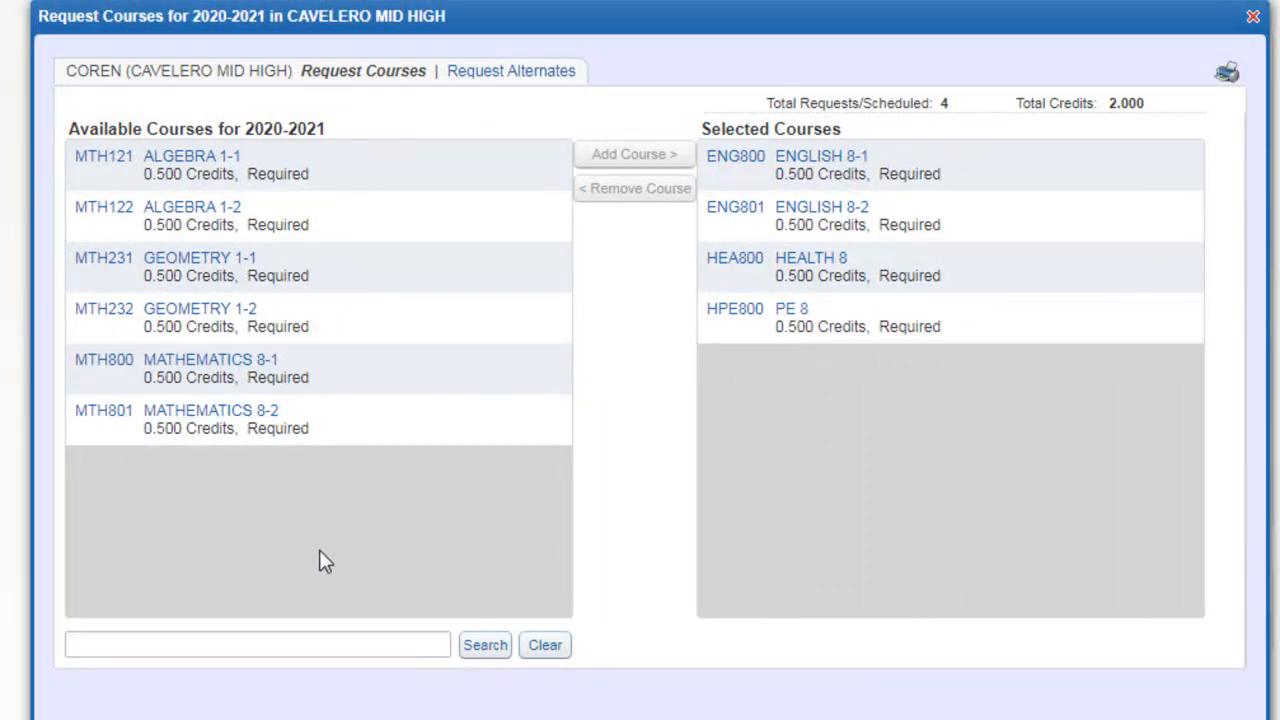
click(357, 280)
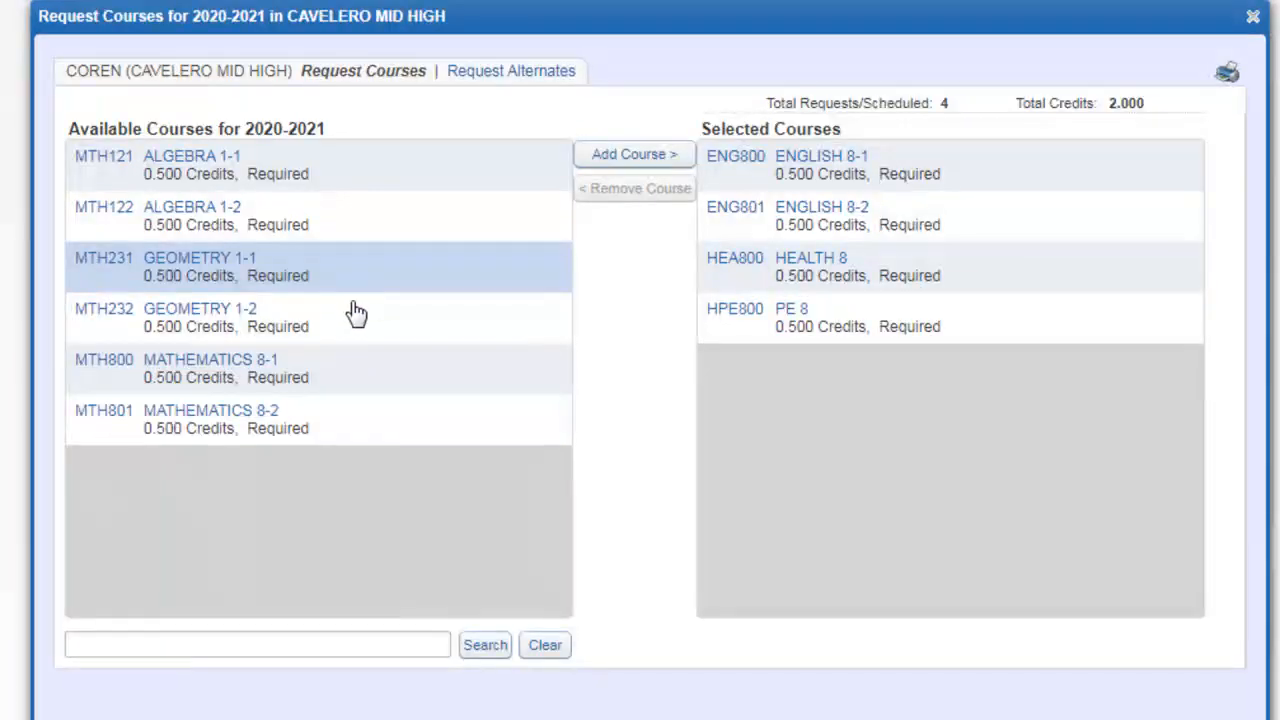
click(636, 158)
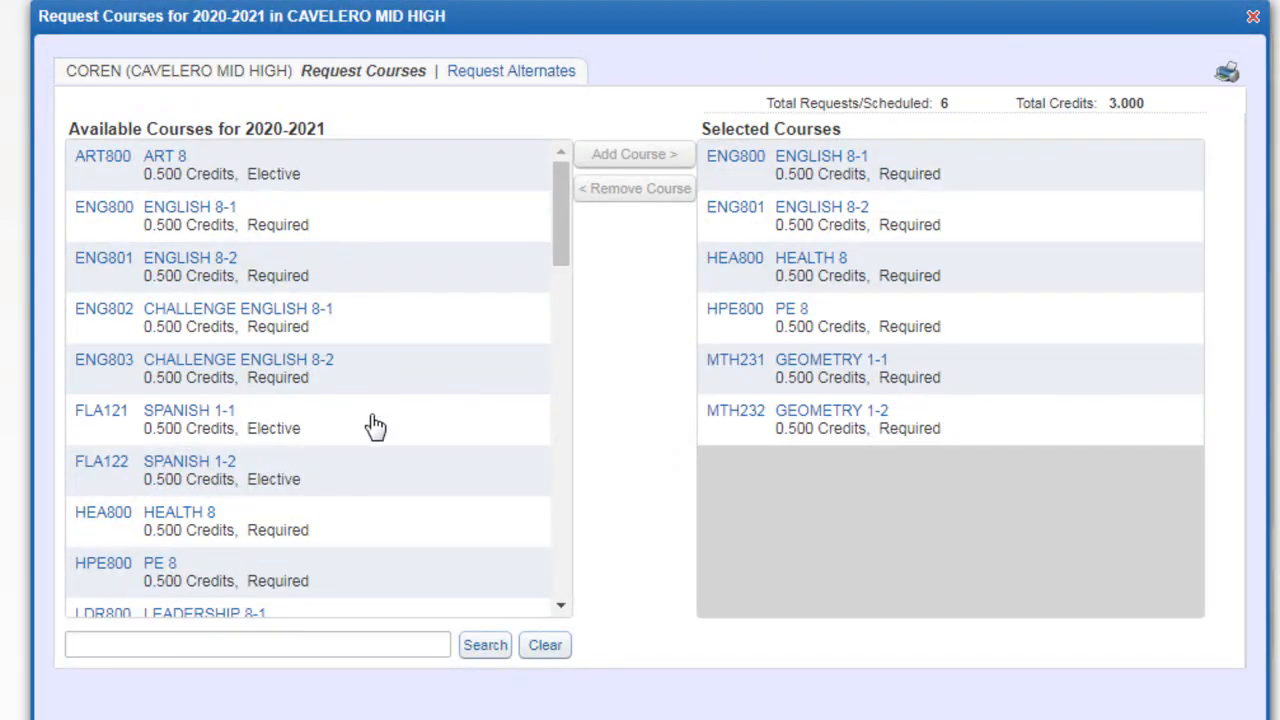
Step: Add Integrated WA/US History 1 (SOC101) and Integrated WA/US History 2 (SOC102) to the selected courses
scroll(378, 426, down, 3)
scroll(382, 429, down, 1)
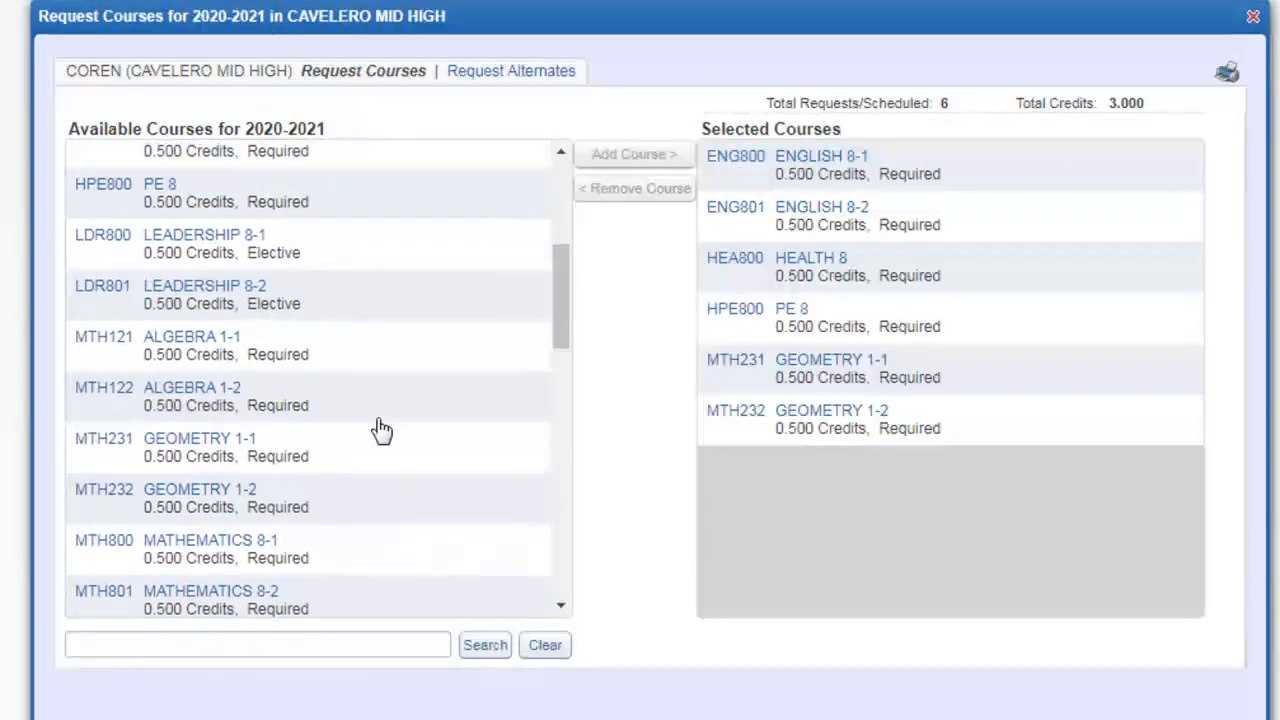
scroll(381, 429, down, 2)
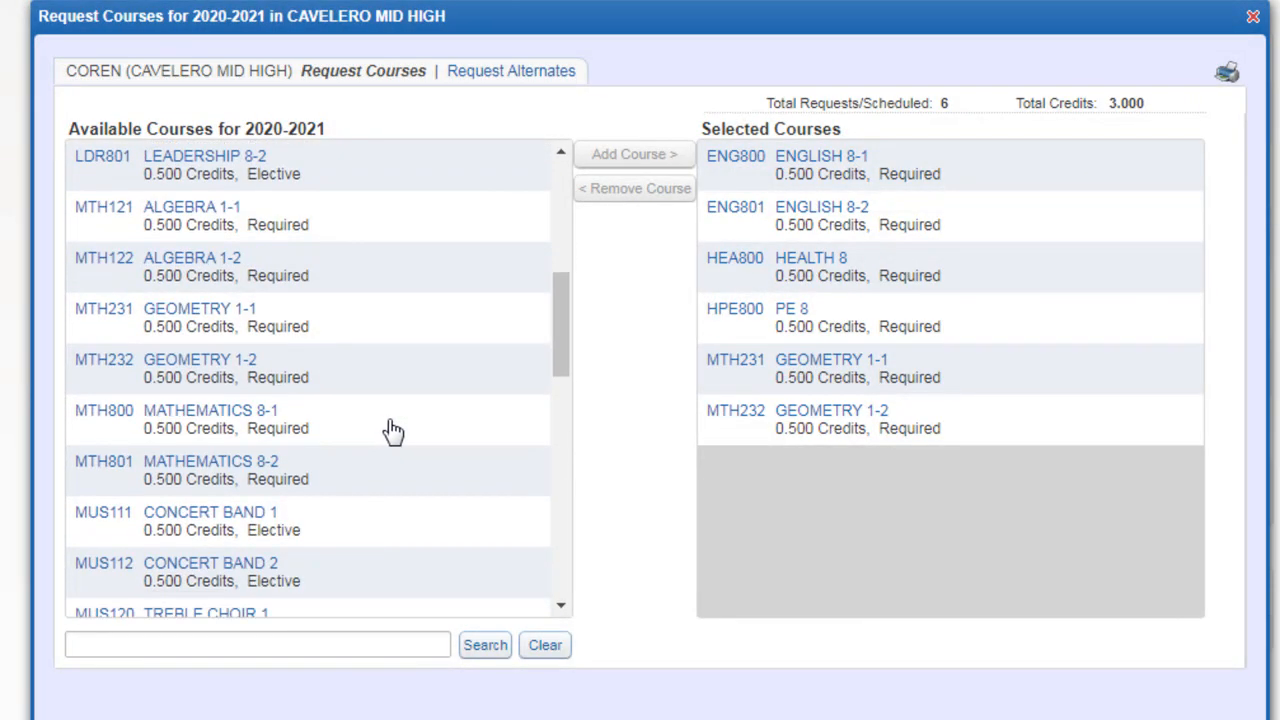
scroll(390, 430, down, 3)
scroll(396, 430, up, 6)
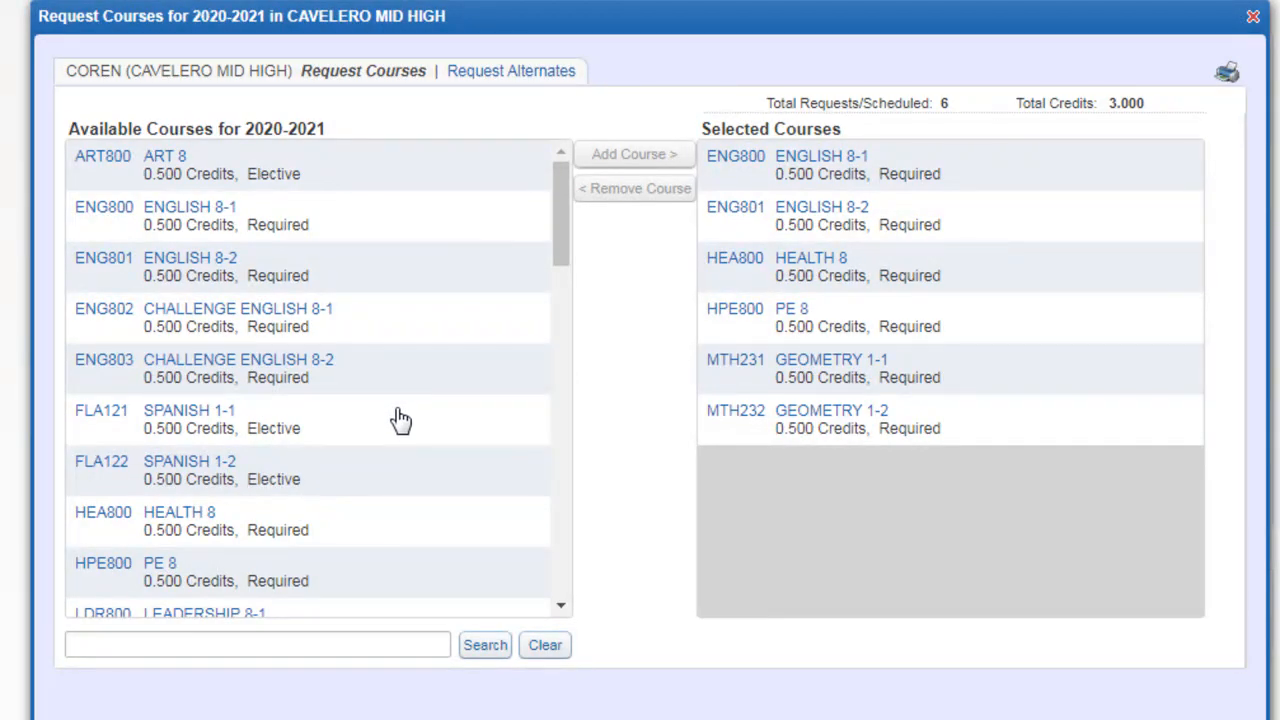
scroll(396, 432, down, 6)
scroll(390, 447, down, 8)
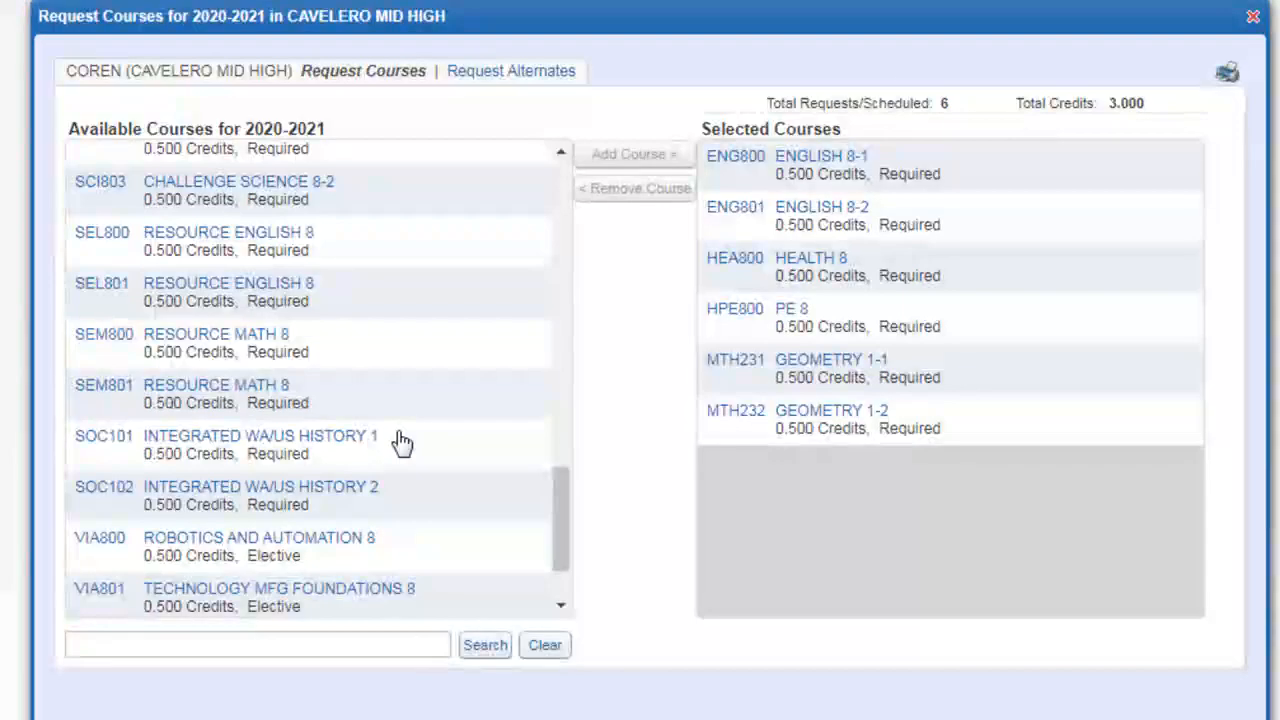
scroll(460, 445, down, 2)
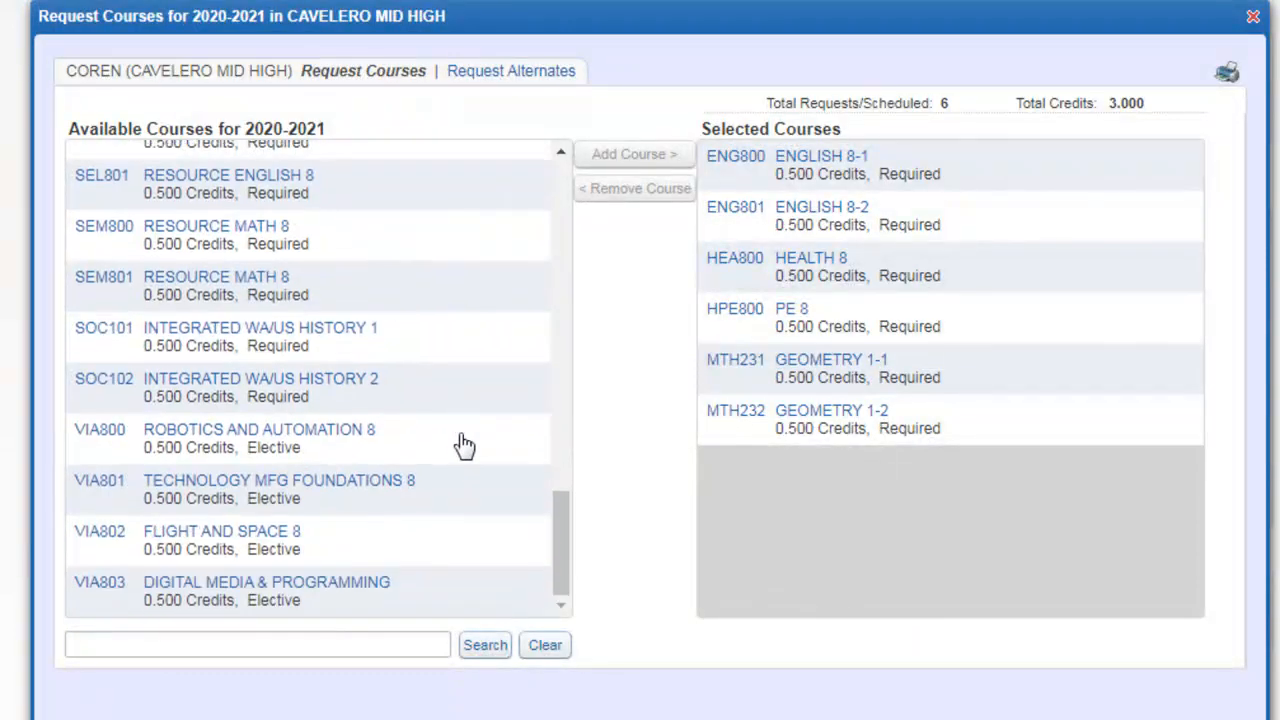
click(460, 355)
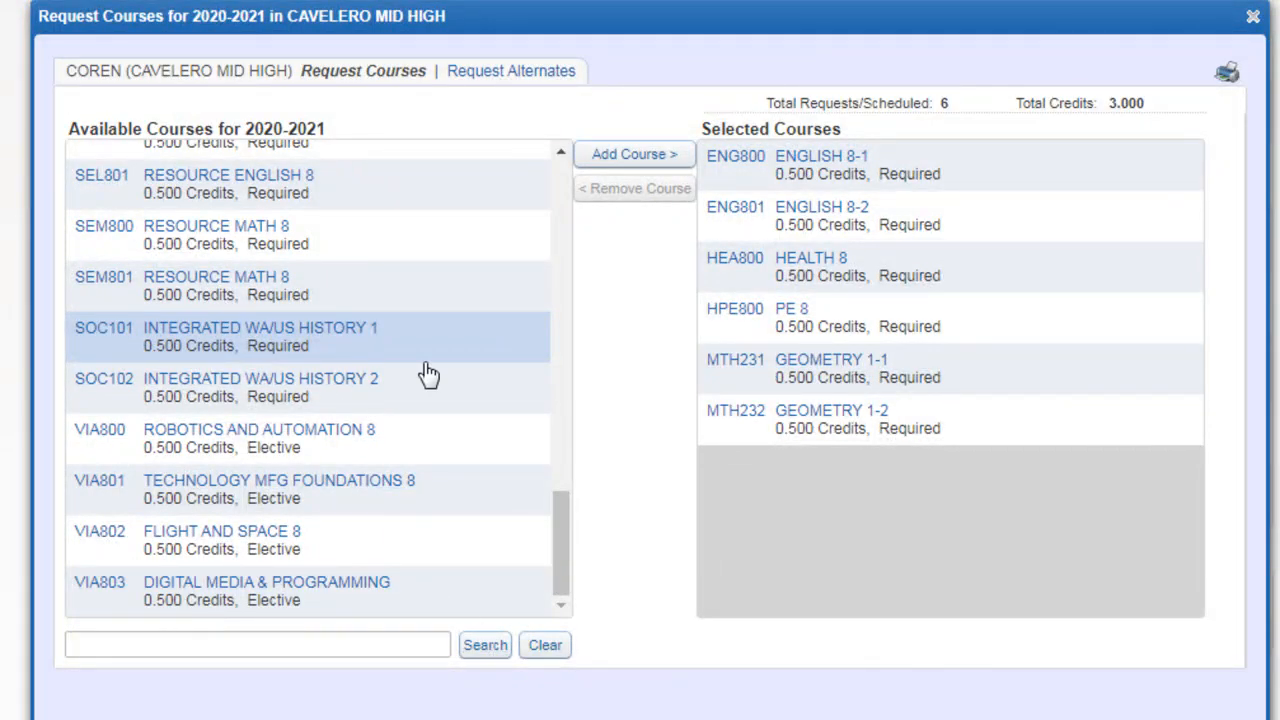
click(636, 155)
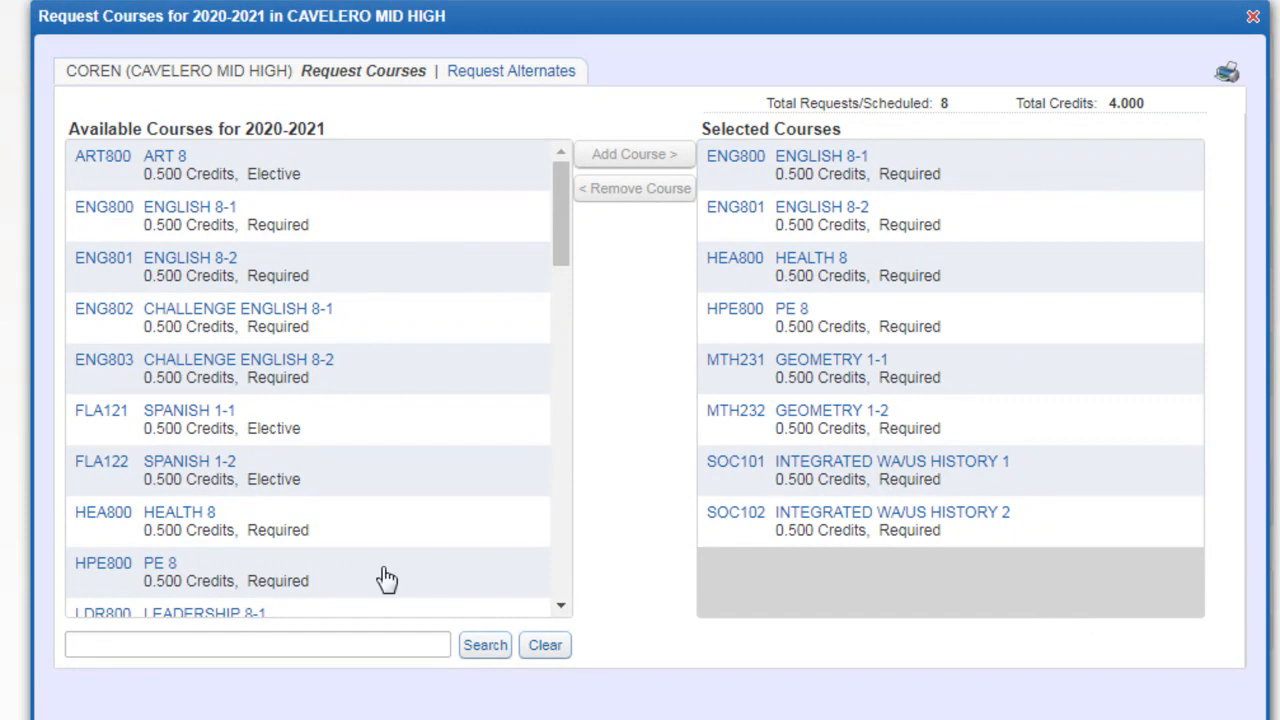
Step: Add Challenge Science 8-1 (SCI802) and Challenge Science 8-2 (SCI803) to the selected courses
scroll(400, 497, down, 3)
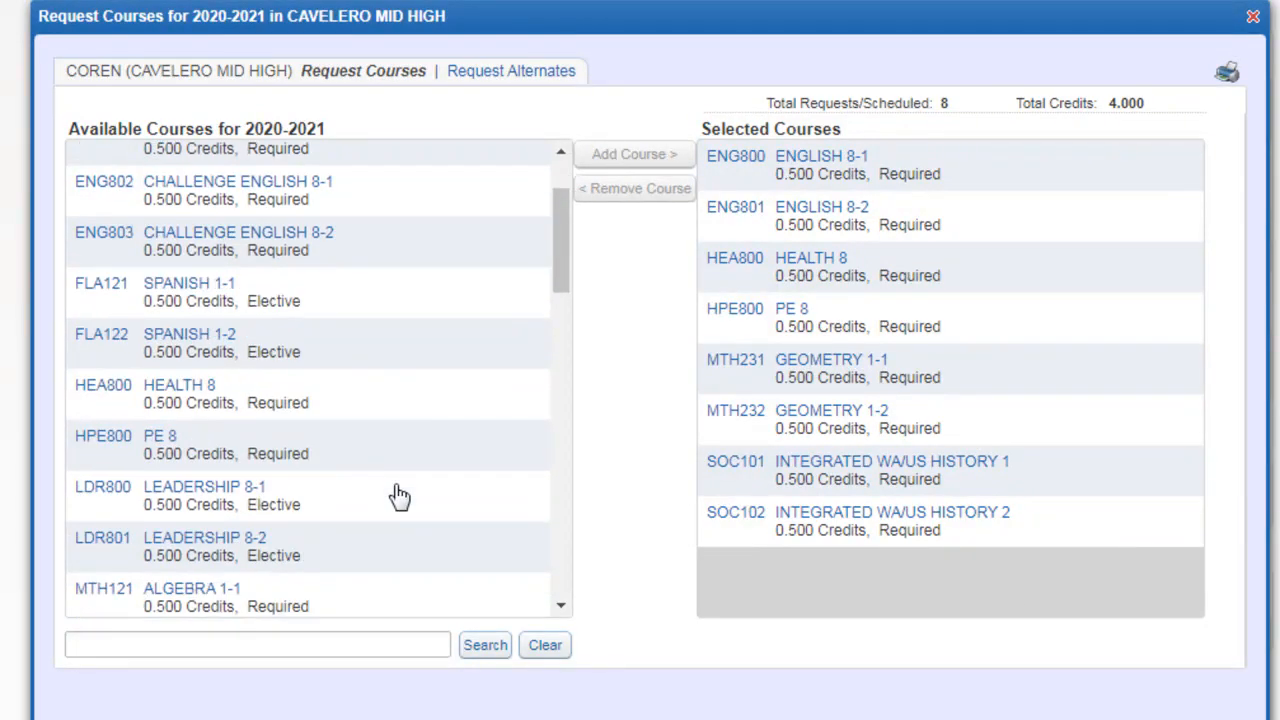
scroll(400, 494, down, 2)
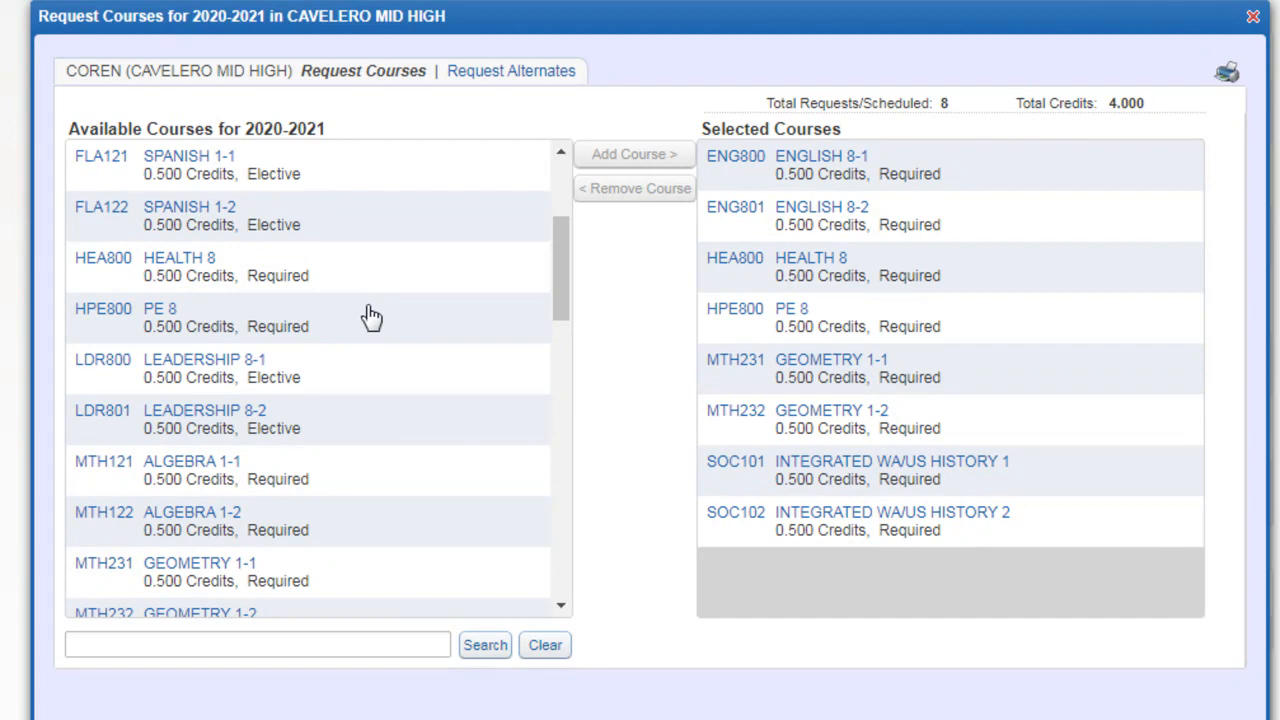
scroll(378, 347, up, 3)
scroll(380, 349, up, 1)
scroll(386, 343, down, 10)
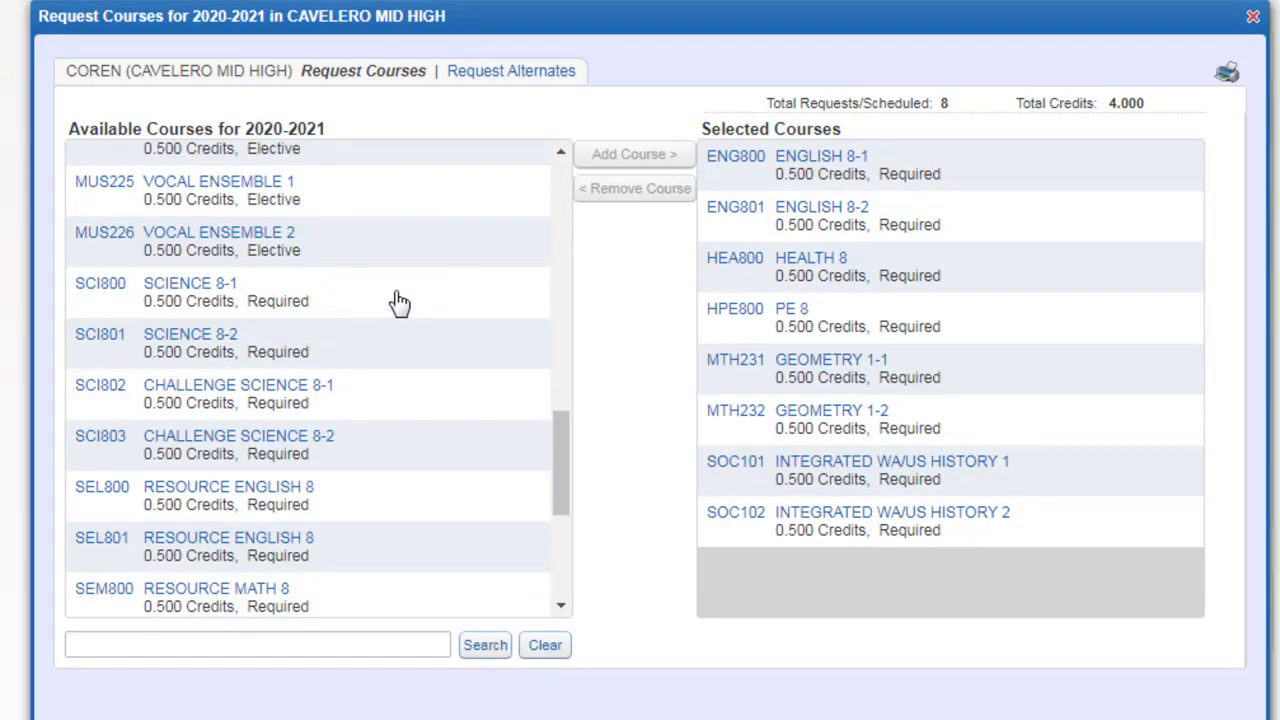
click(400, 400)
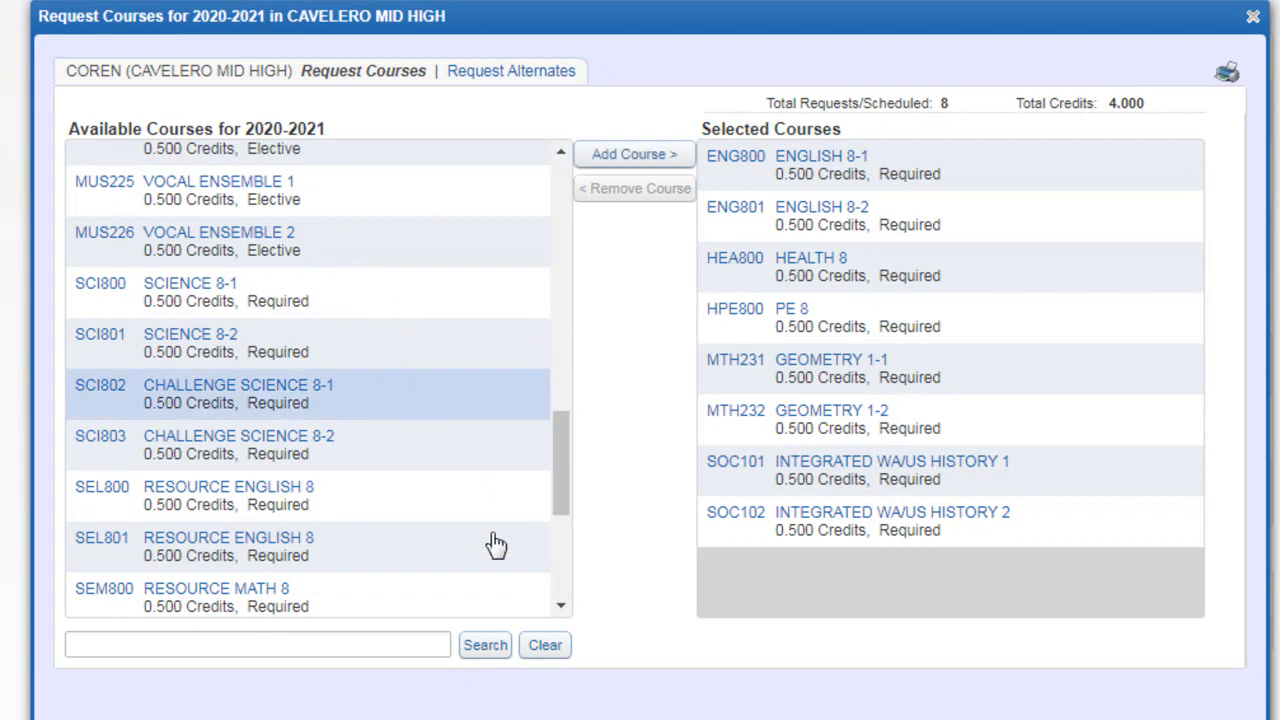
click(634, 155)
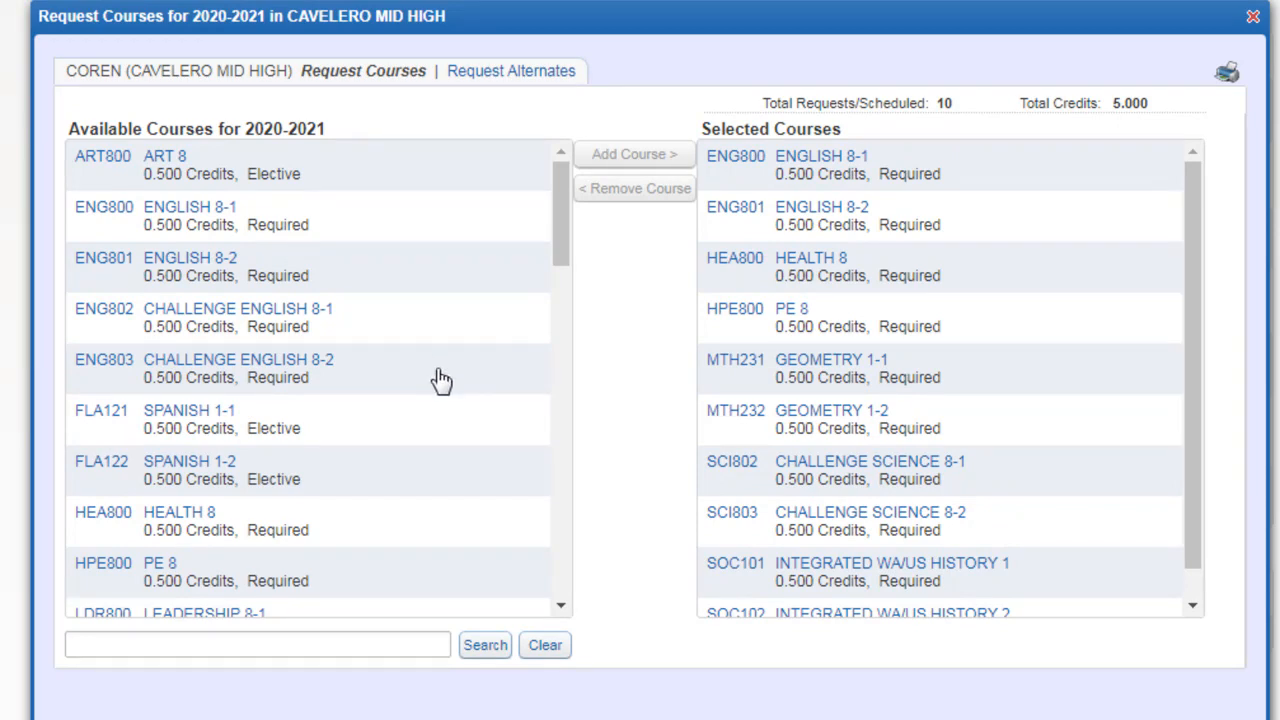
Step: Add the electives Spanish 1-1 (FLA121) and Spanish 1-2 (FLA122) to the selected courses
scroll(441, 380, down, 3)
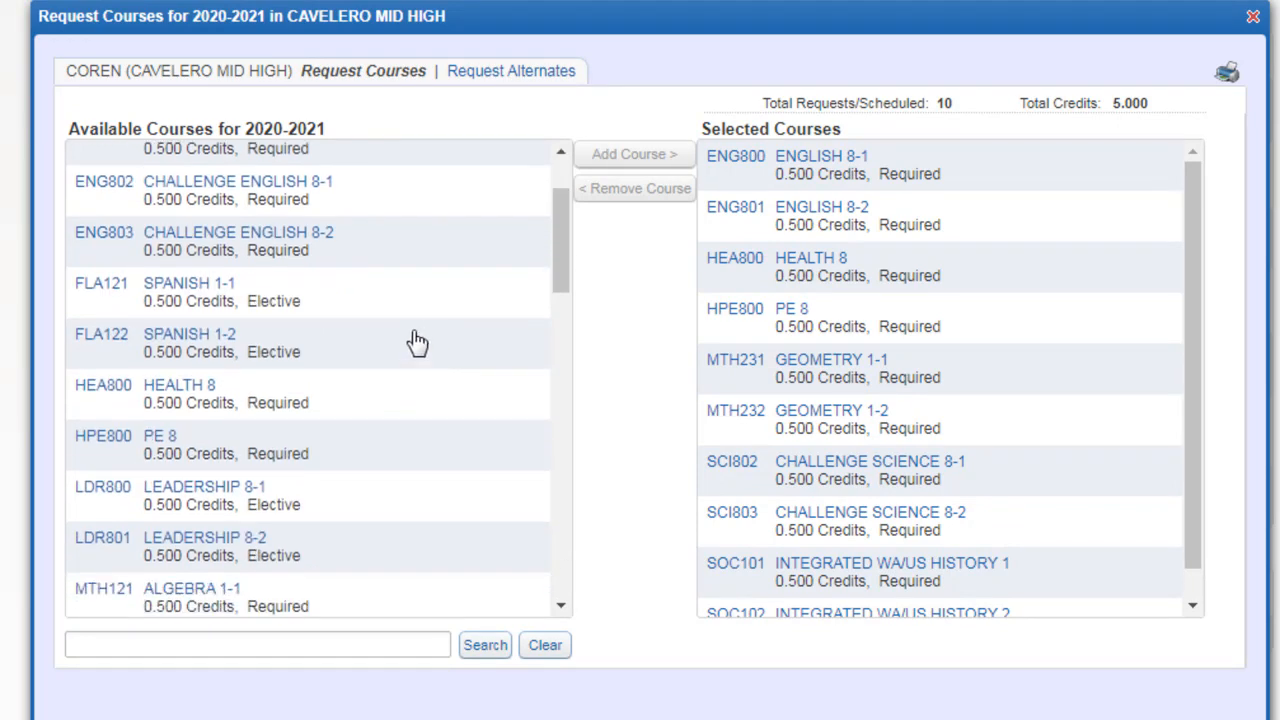
click(372, 299)
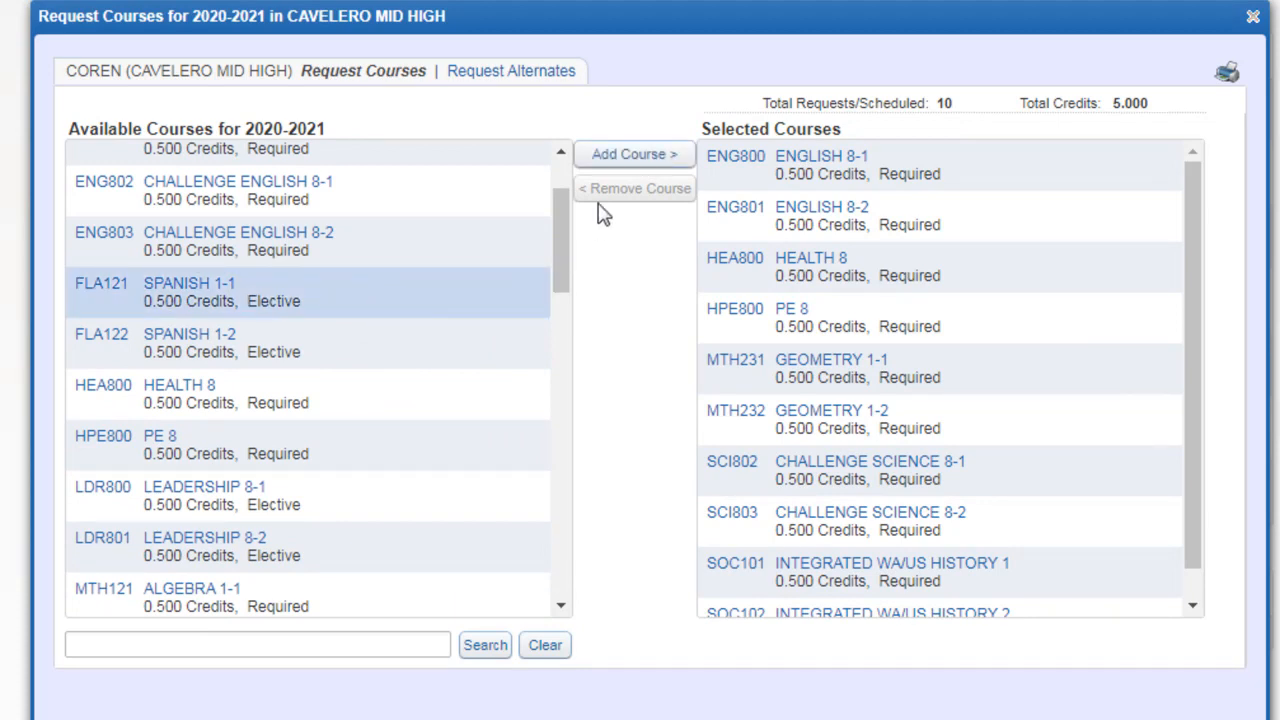
click(631, 162)
scroll(900, 405, down, 3)
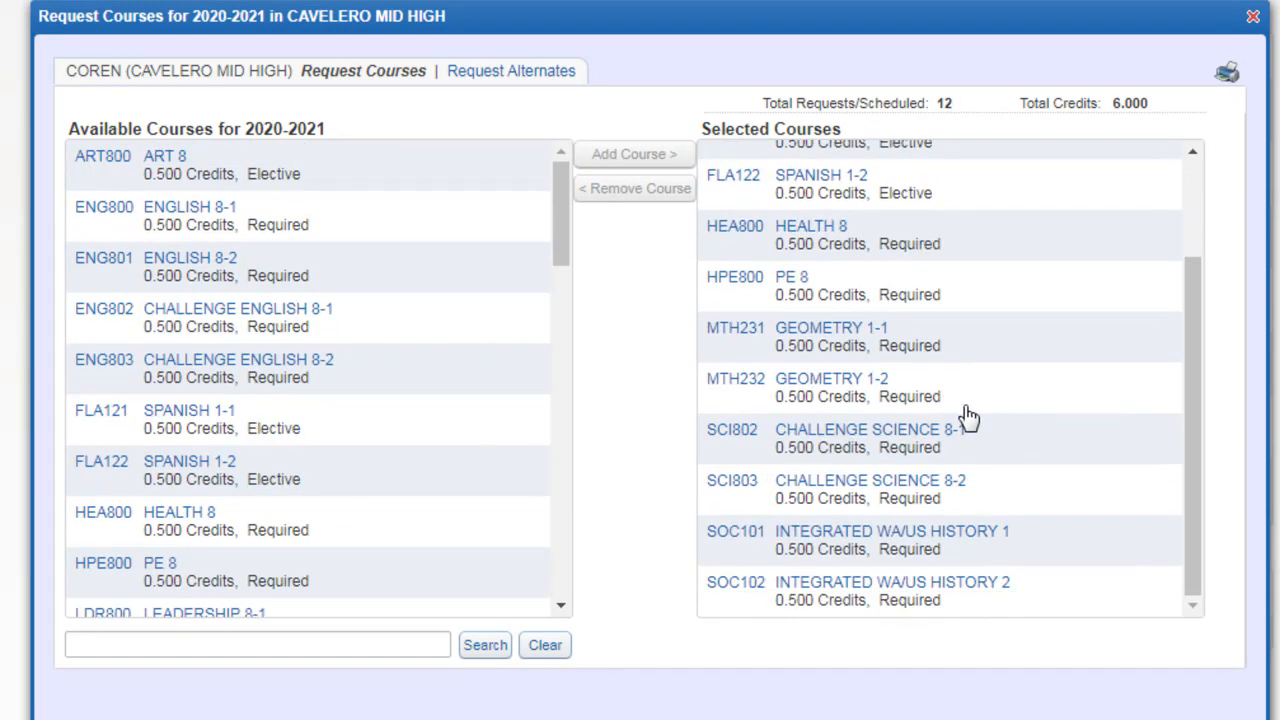
scroll(965, 512, up, 3)
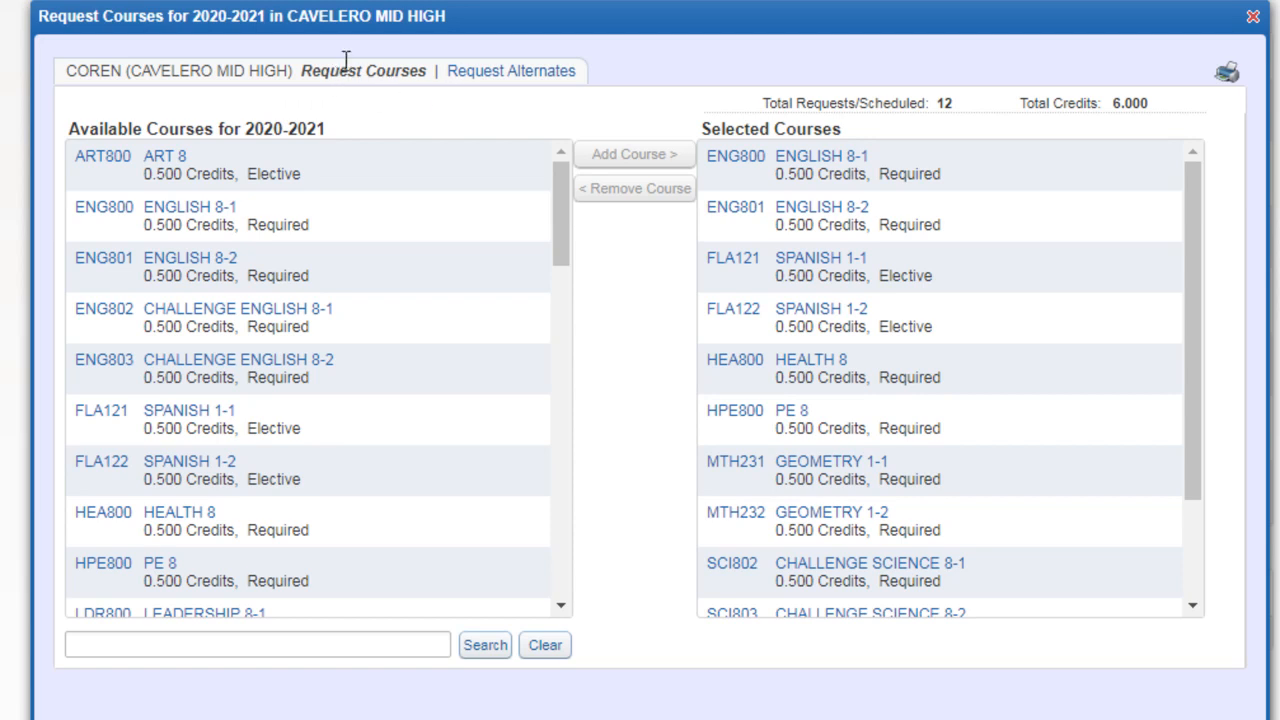
Step: Switch to requesting alternates and add Flight and Space 8 (VIA802) to the selected alternate courses
click(511, 76)
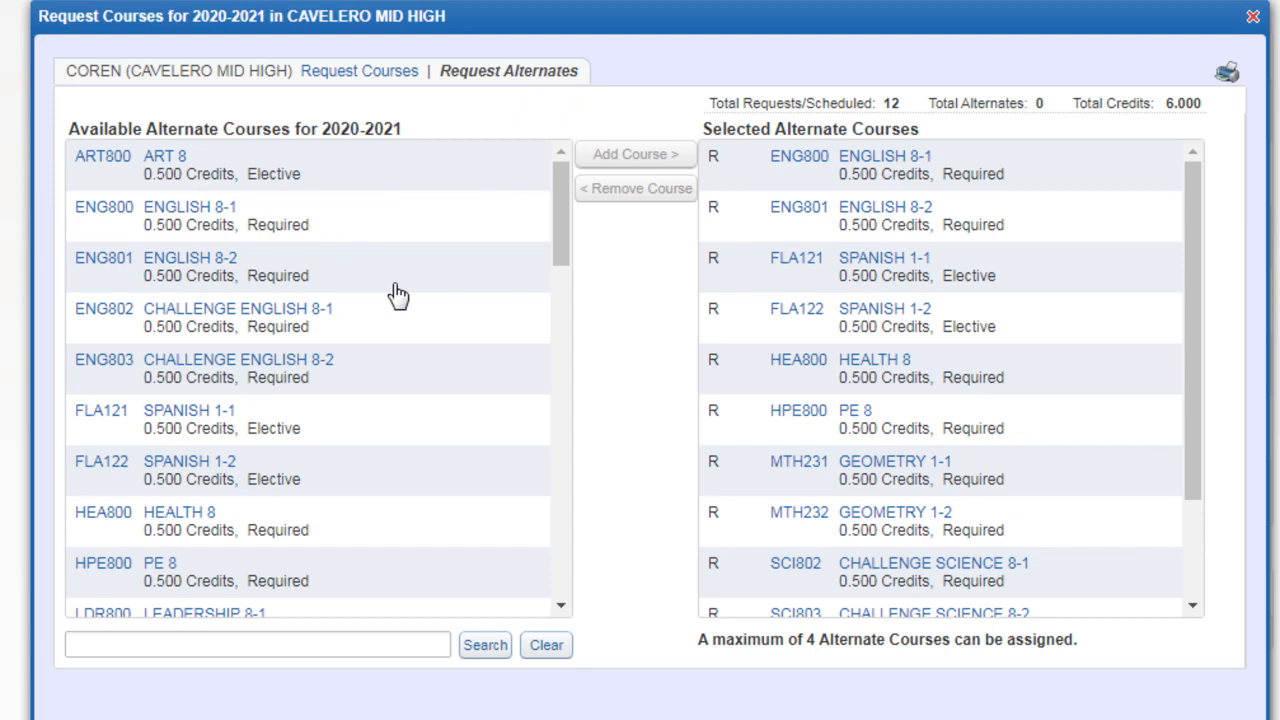
scroll(398, 295, down, 4)
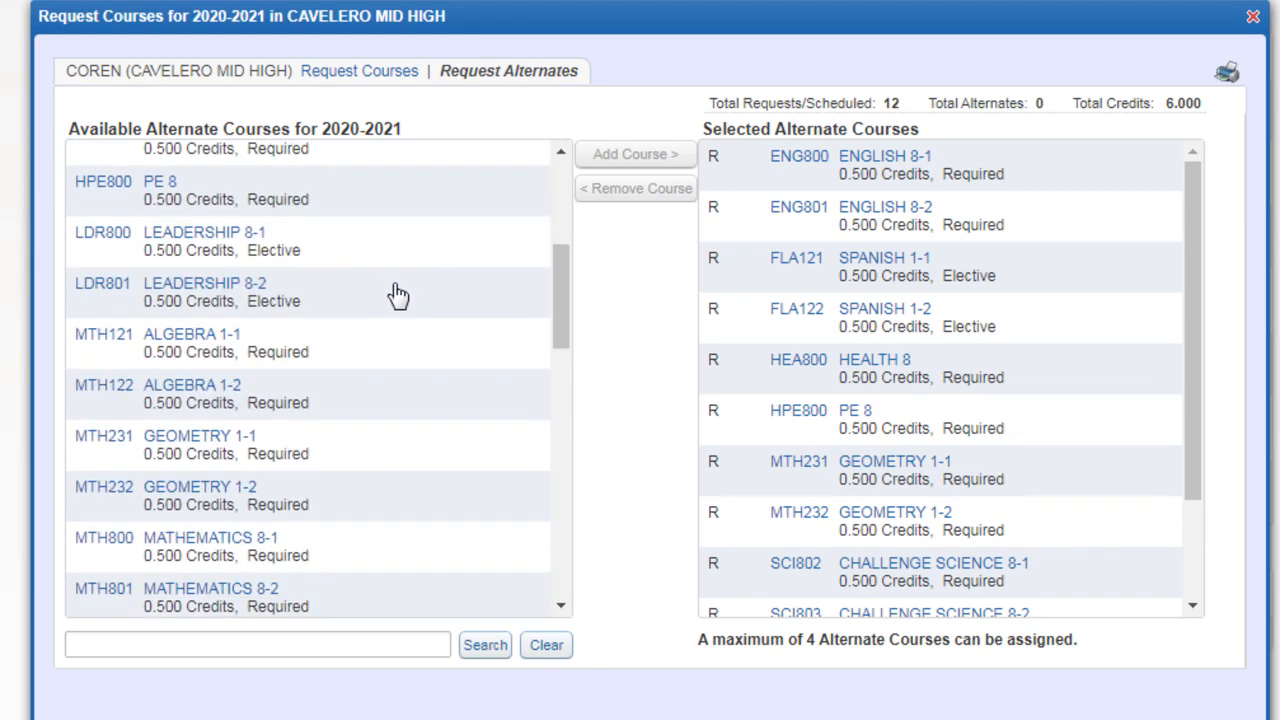
scroll(398, 295, down, 8)
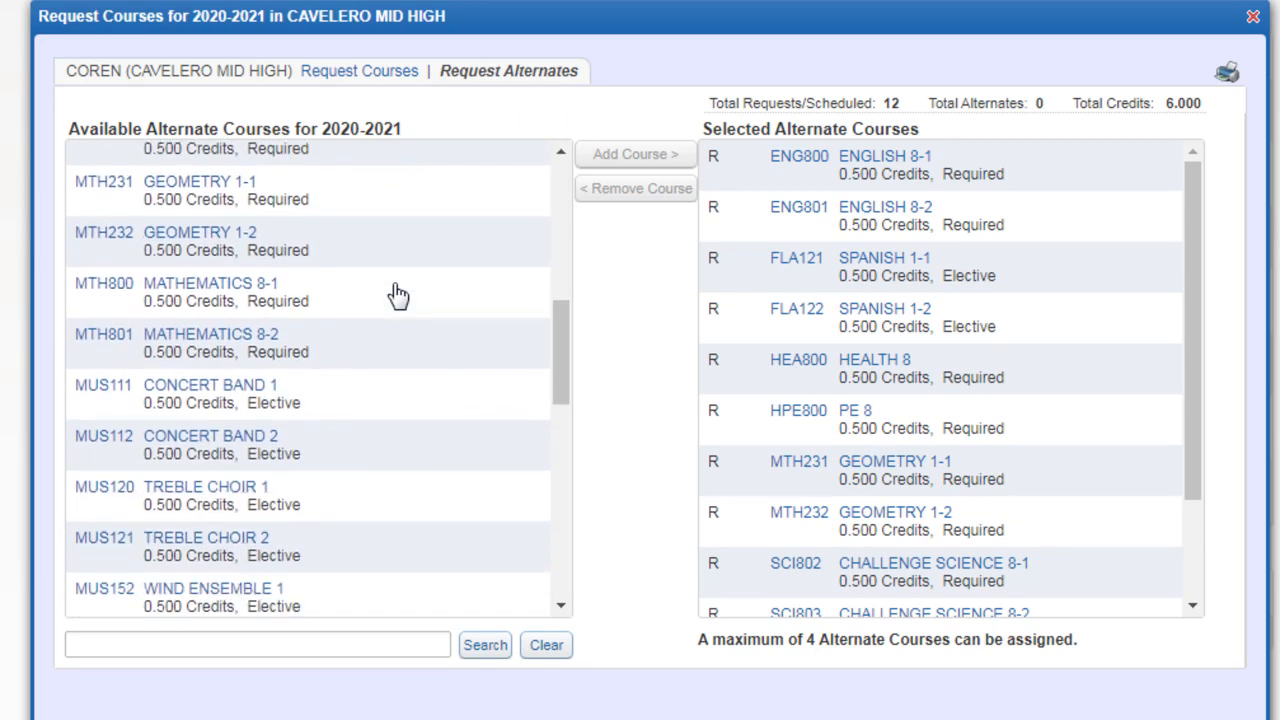
scroll(398, 295, down, 3)
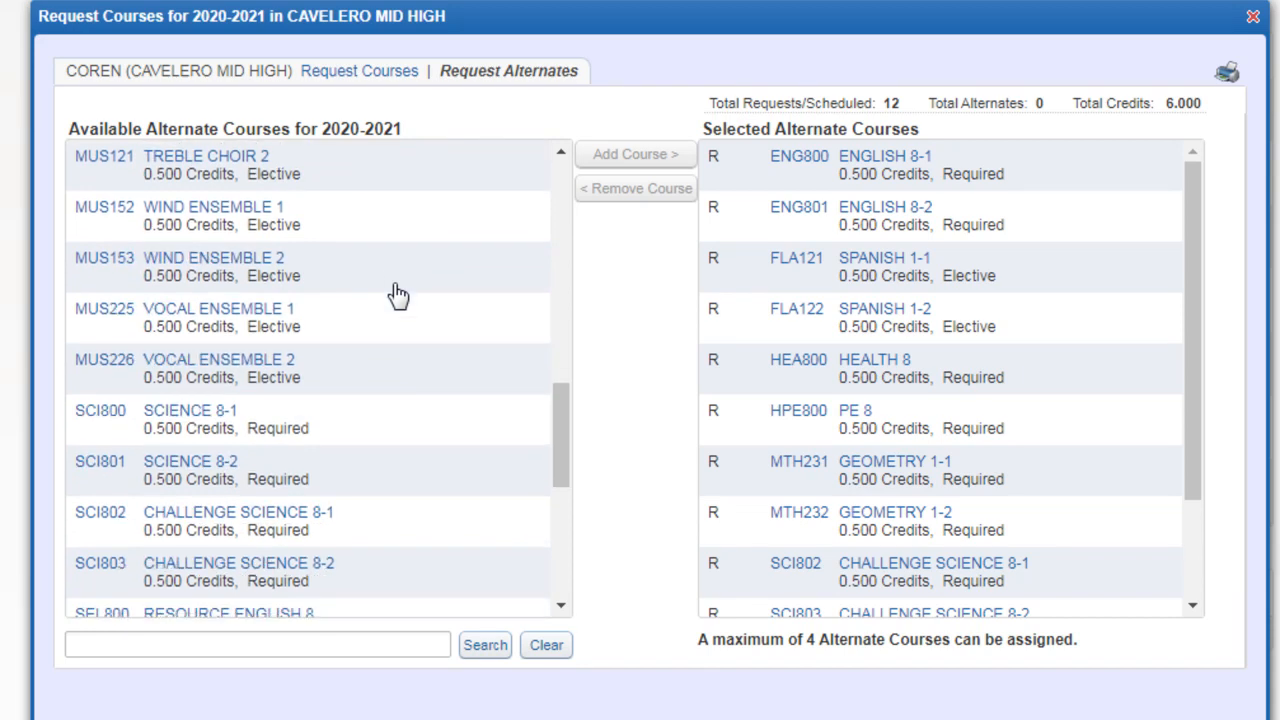
scroll(398, 295, down, 8)
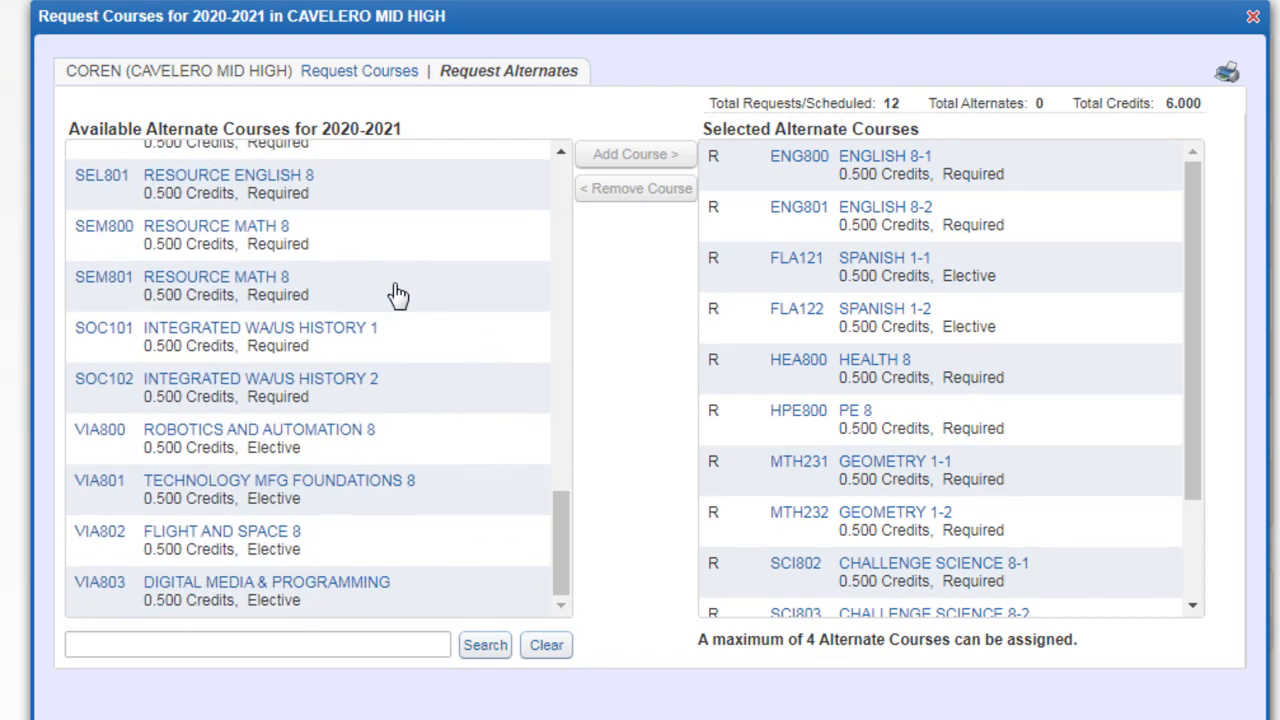
click(370, 552)
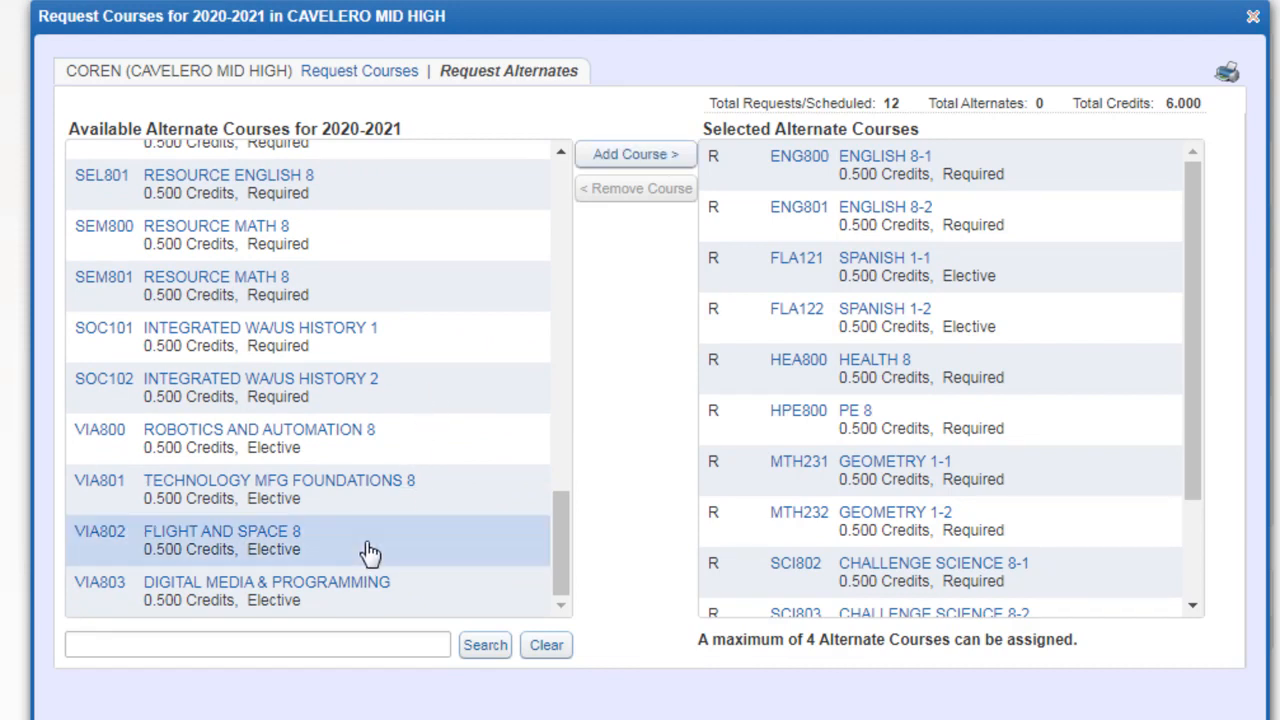
click(645, 160)
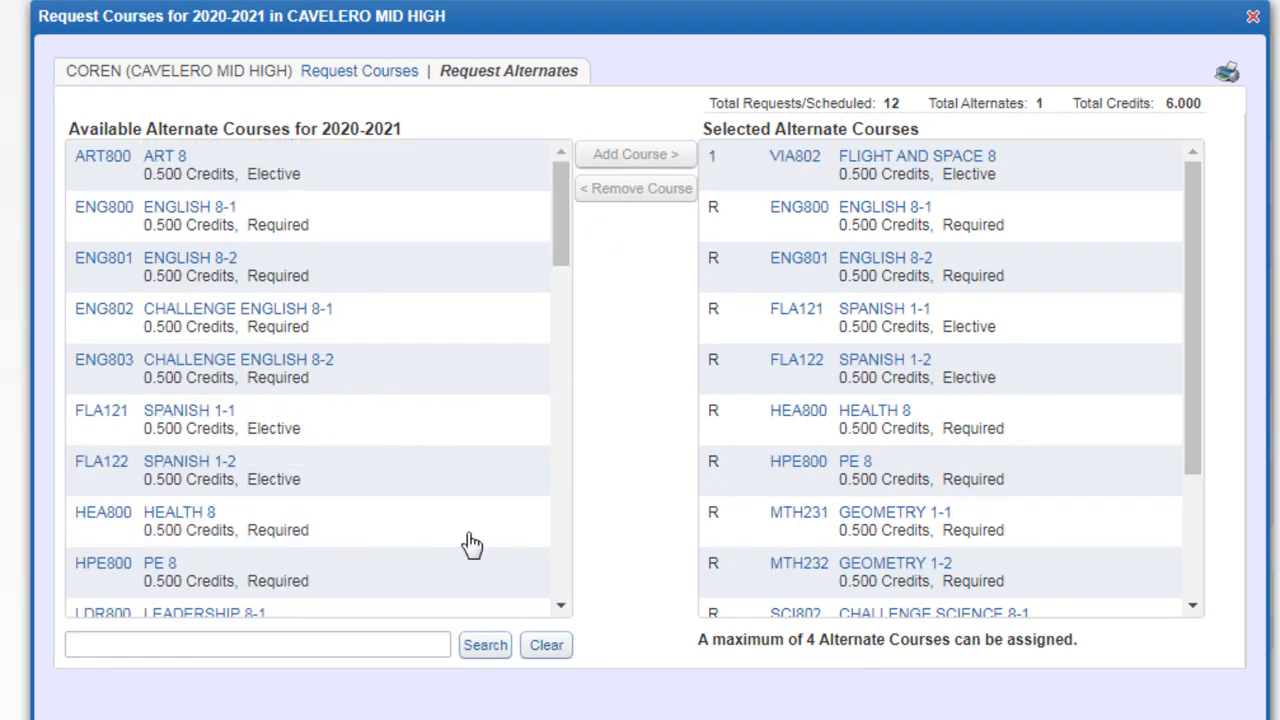
Step: Add Robotics and Automation 8 (VIA800) to the selected alternate courses
scroll(460, 520, down, 10)
scroll(458, 517, down, 5)
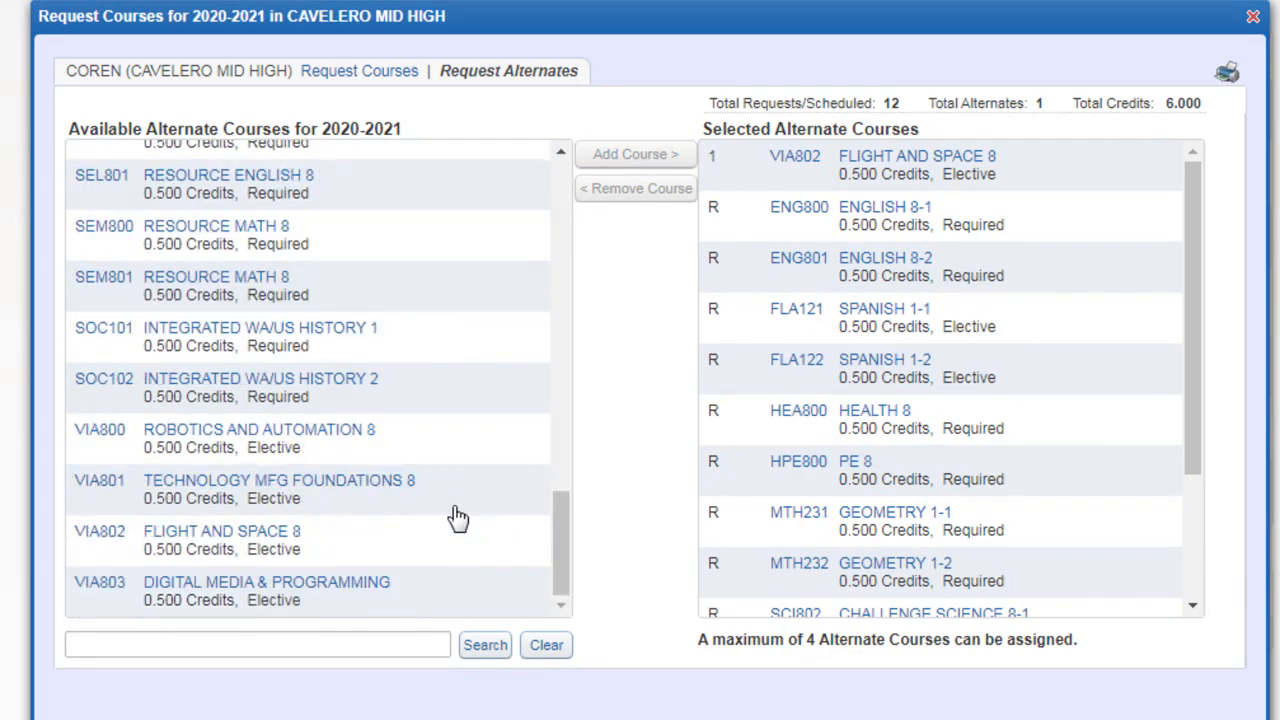
click(432, 432)
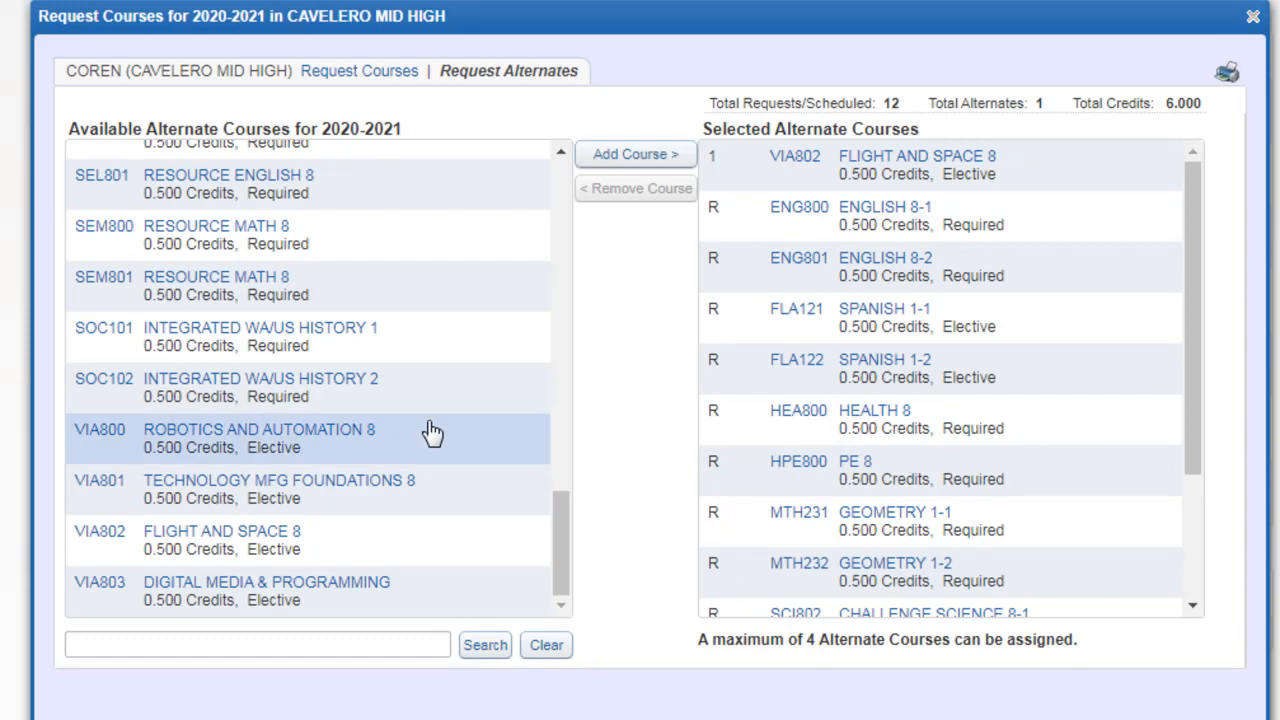
click(625, 158)
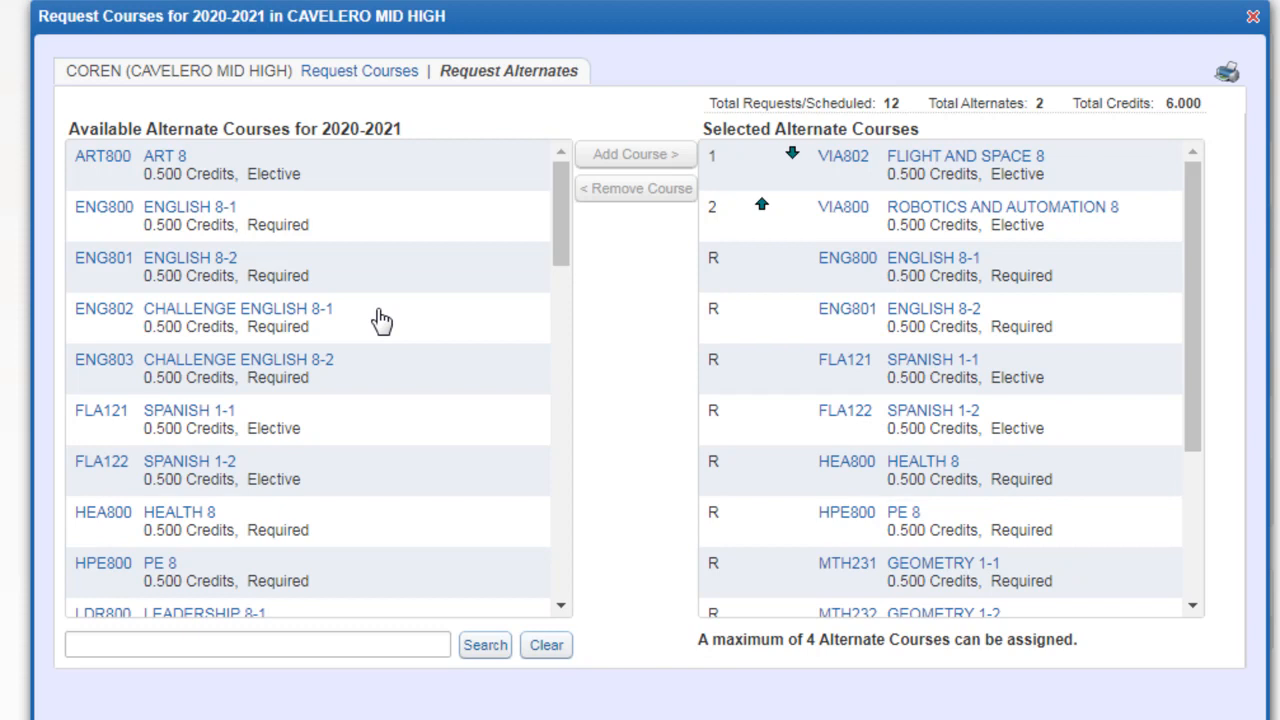
Step: Add Digital Media & Programming (VIA803) and Art 8 (ART800) to the selected alternate courses
scroll(381, 330, down, 5)
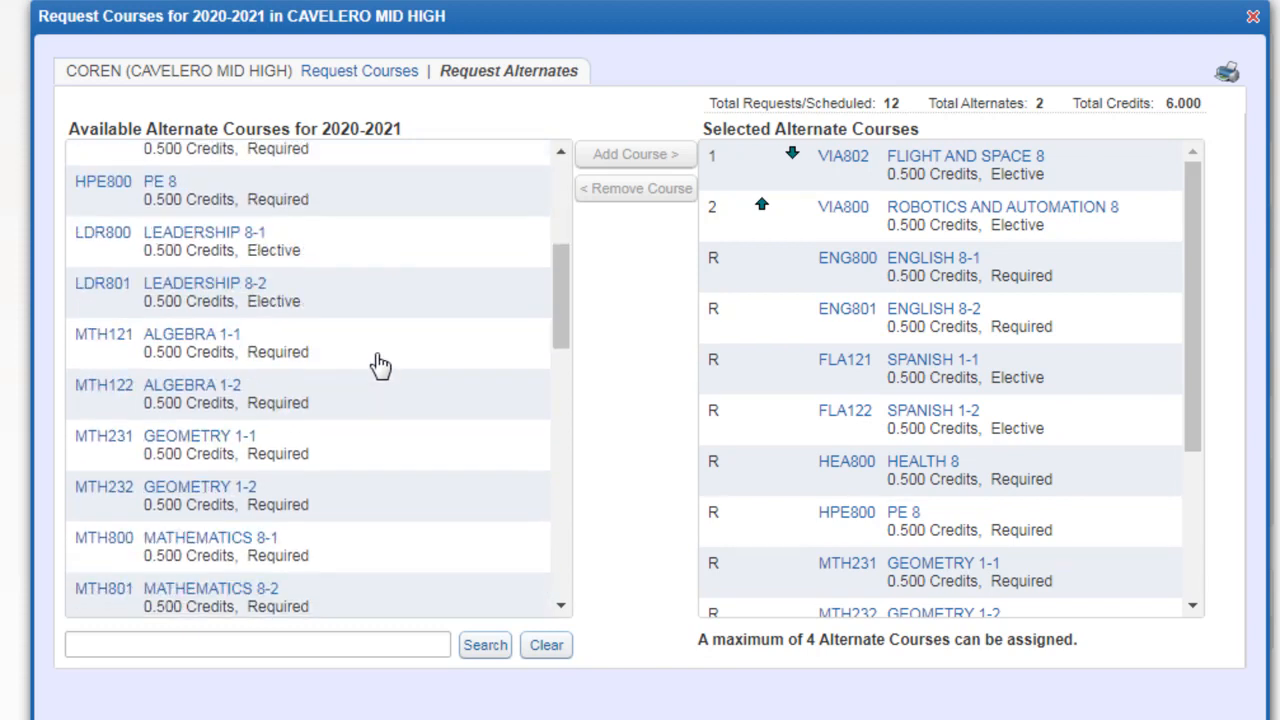
scroll(381, 383, down, 10)
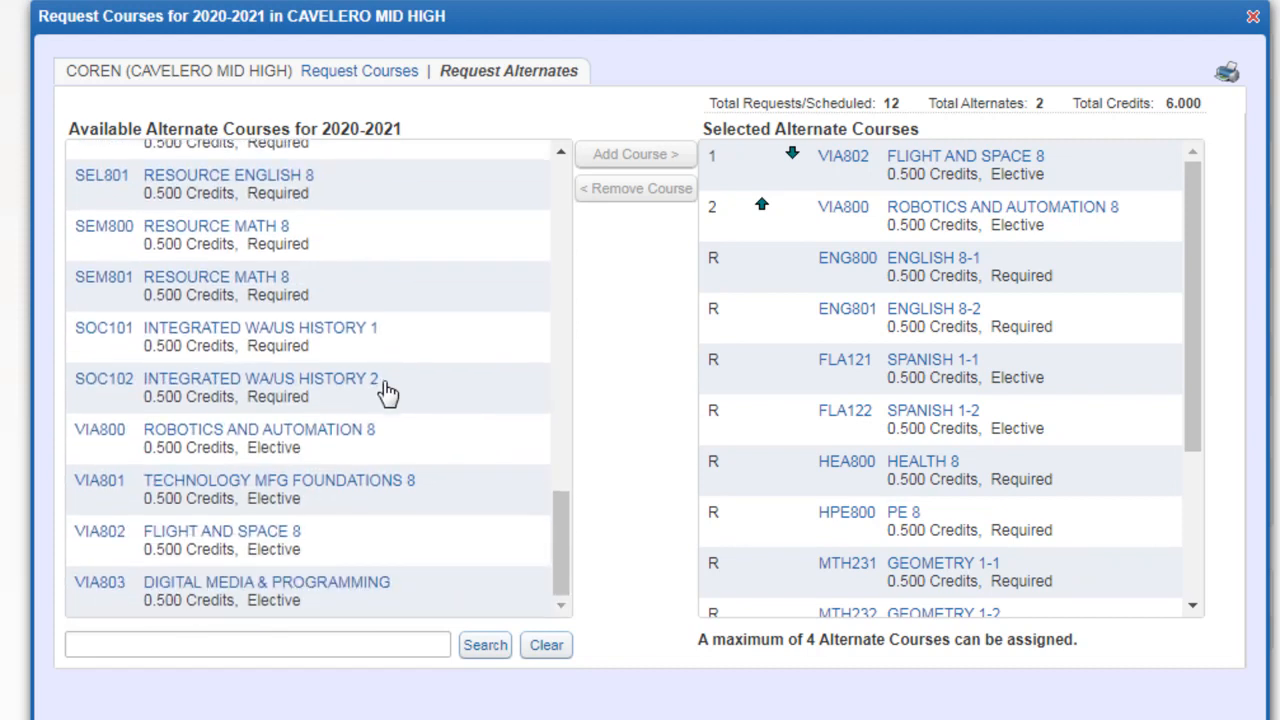
click(415, 600)
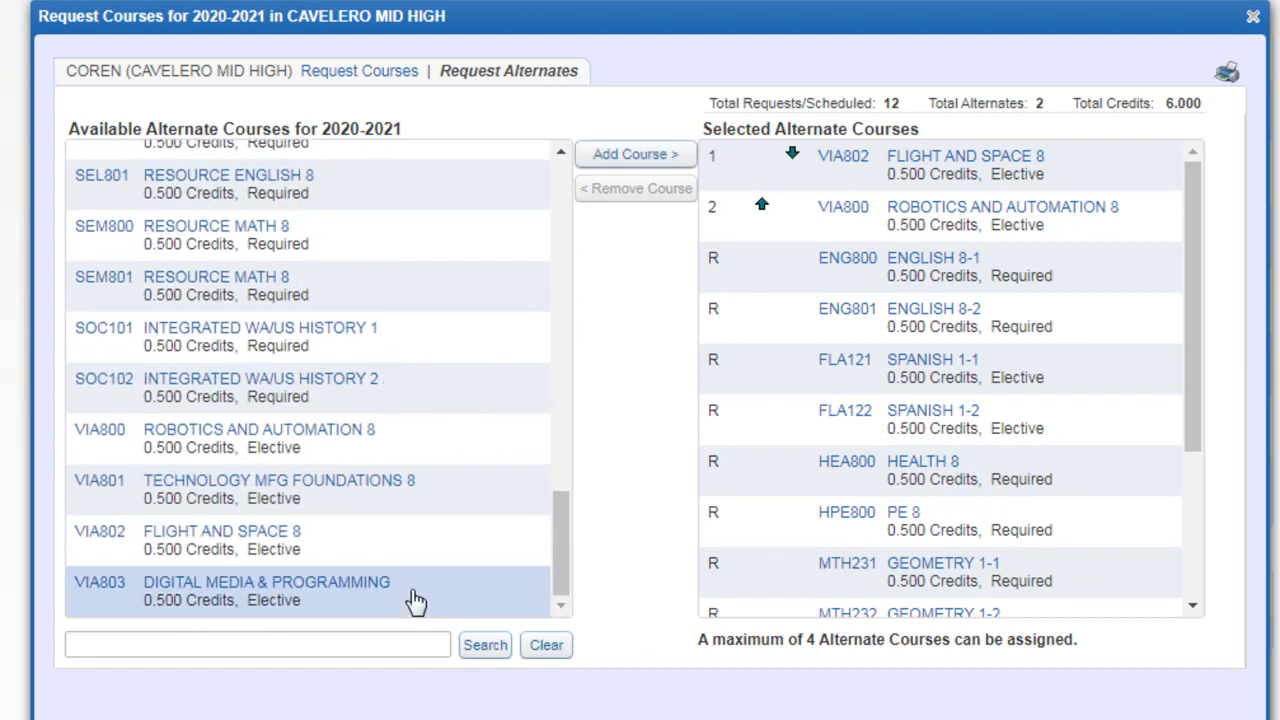
click(626, 160)
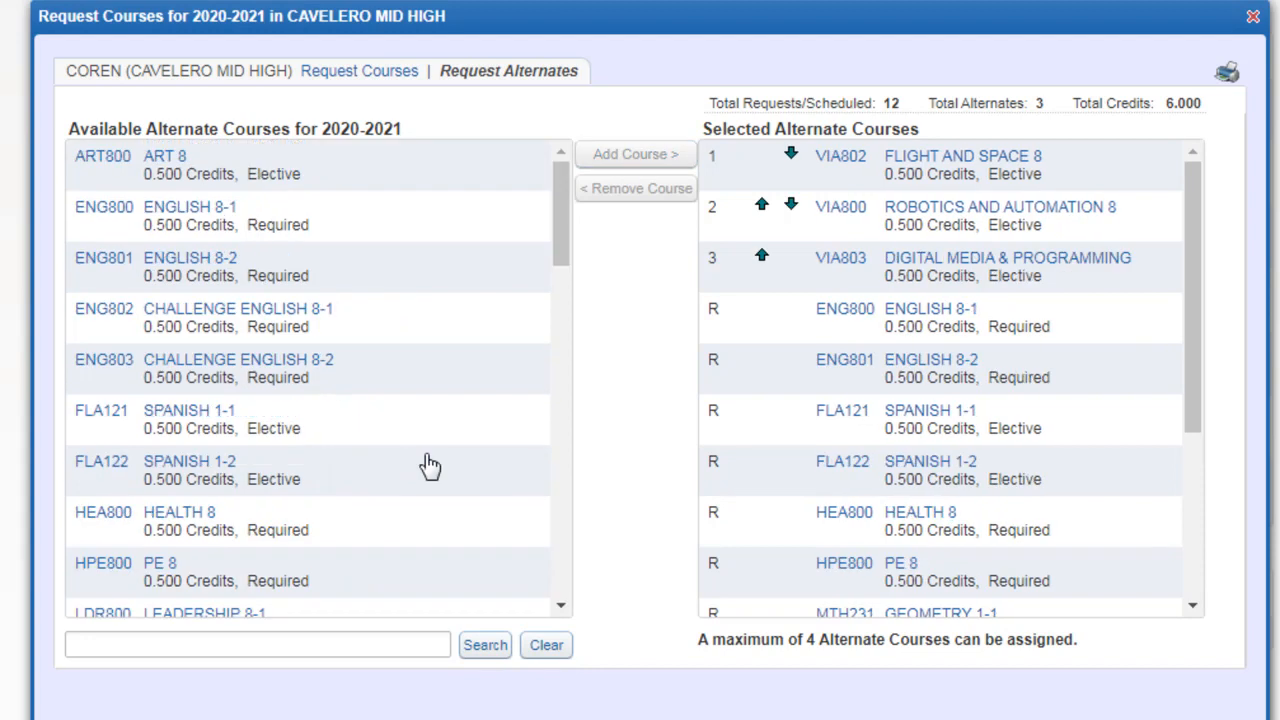
click(405, 168)
click(630, 166)
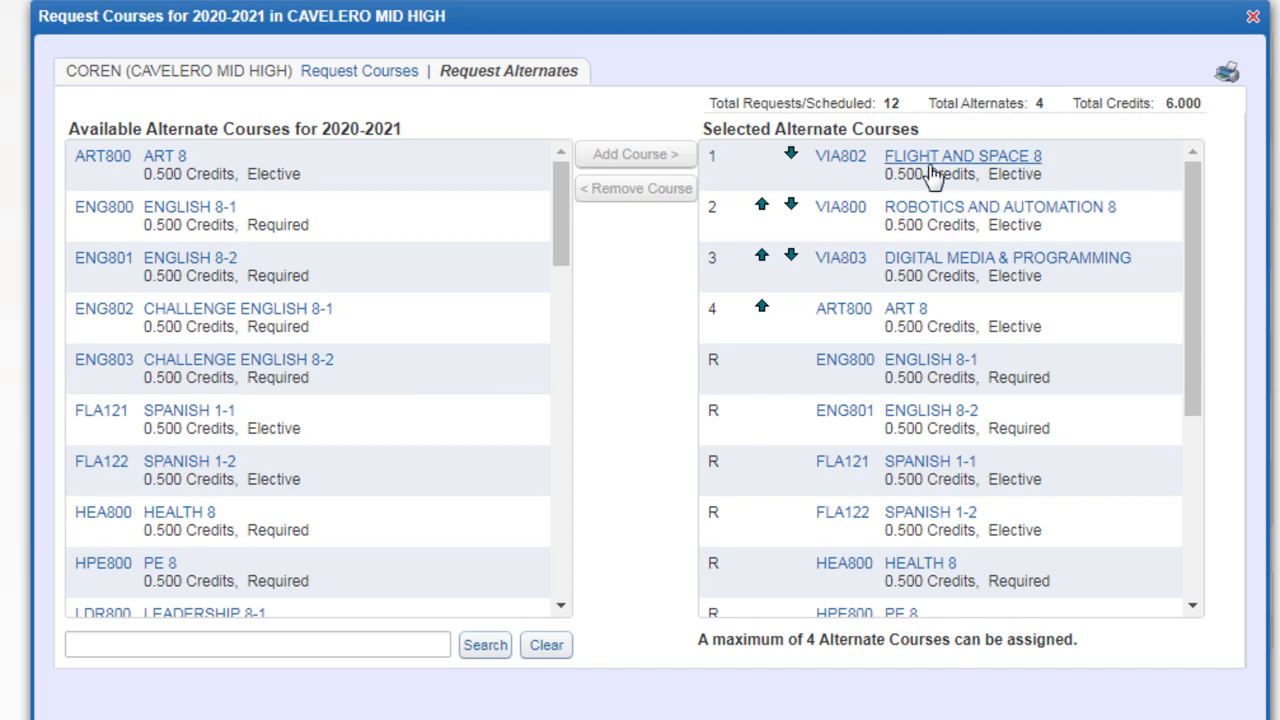
Step: Move Robotics and Automation 8 to first and Art 8 to third alternate priority, and close the 2020-2021 course request window
click(762, 212)
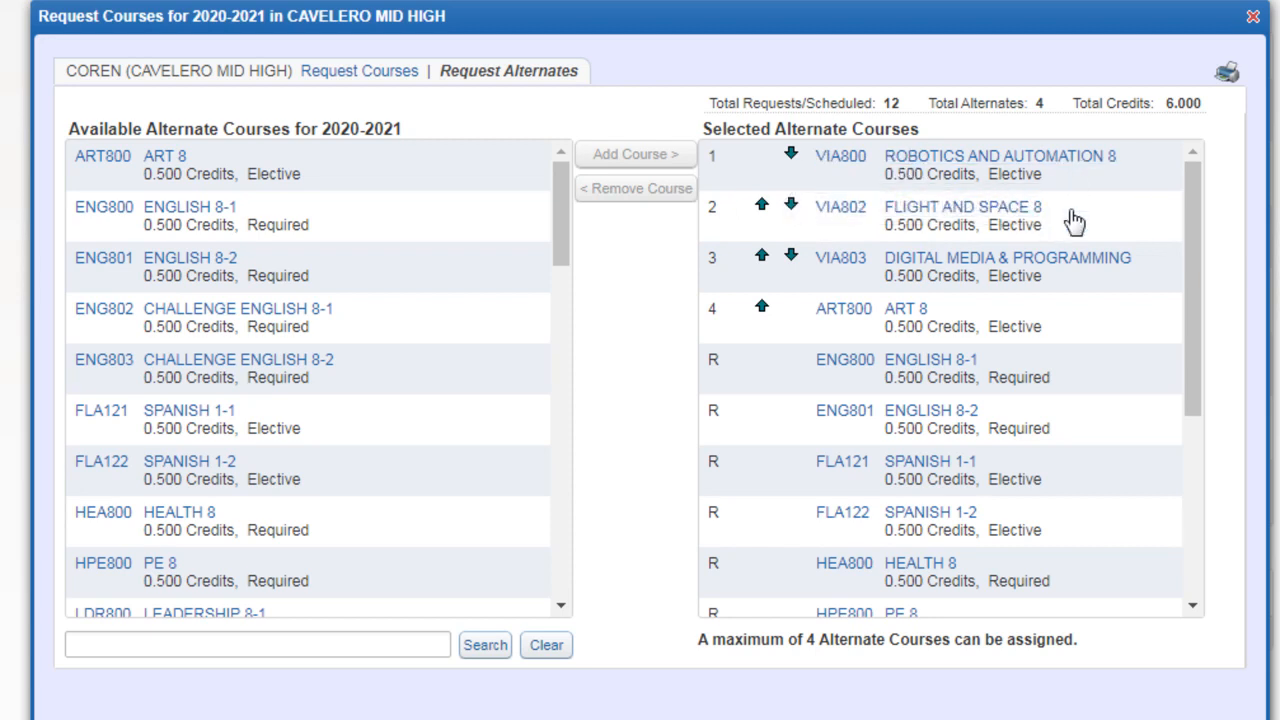
click(763, 308)
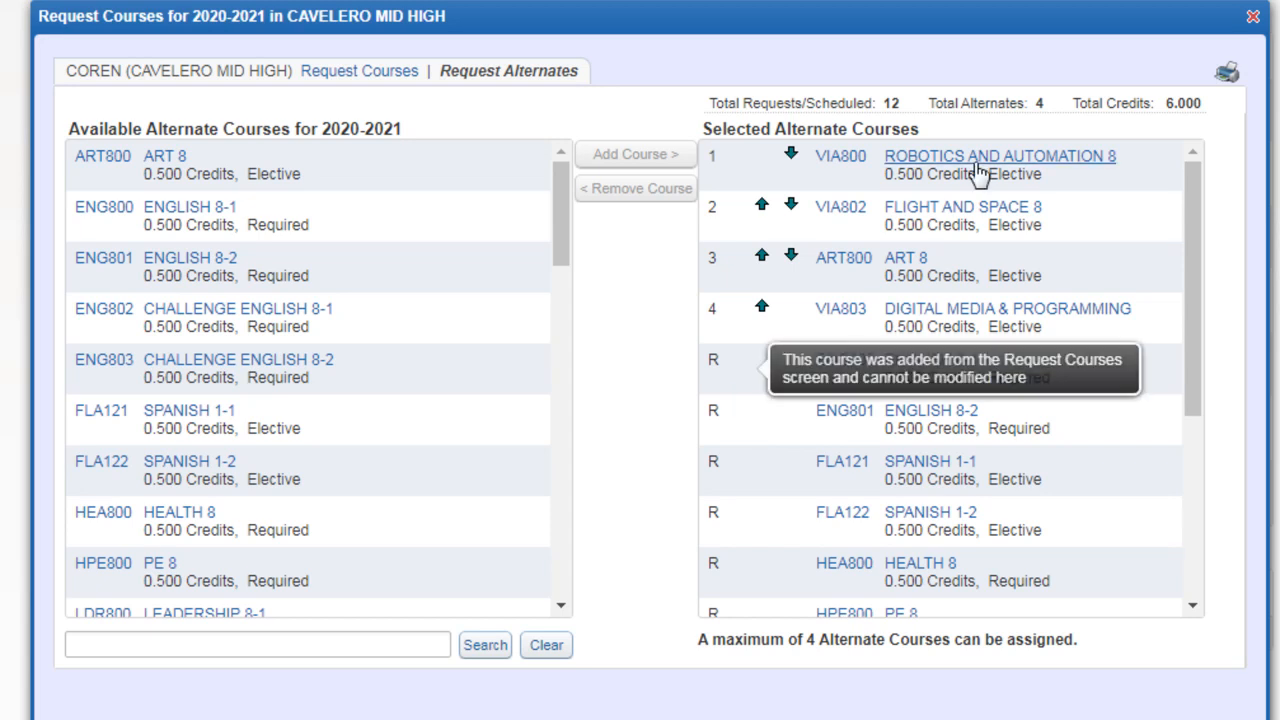
click(338, 78)
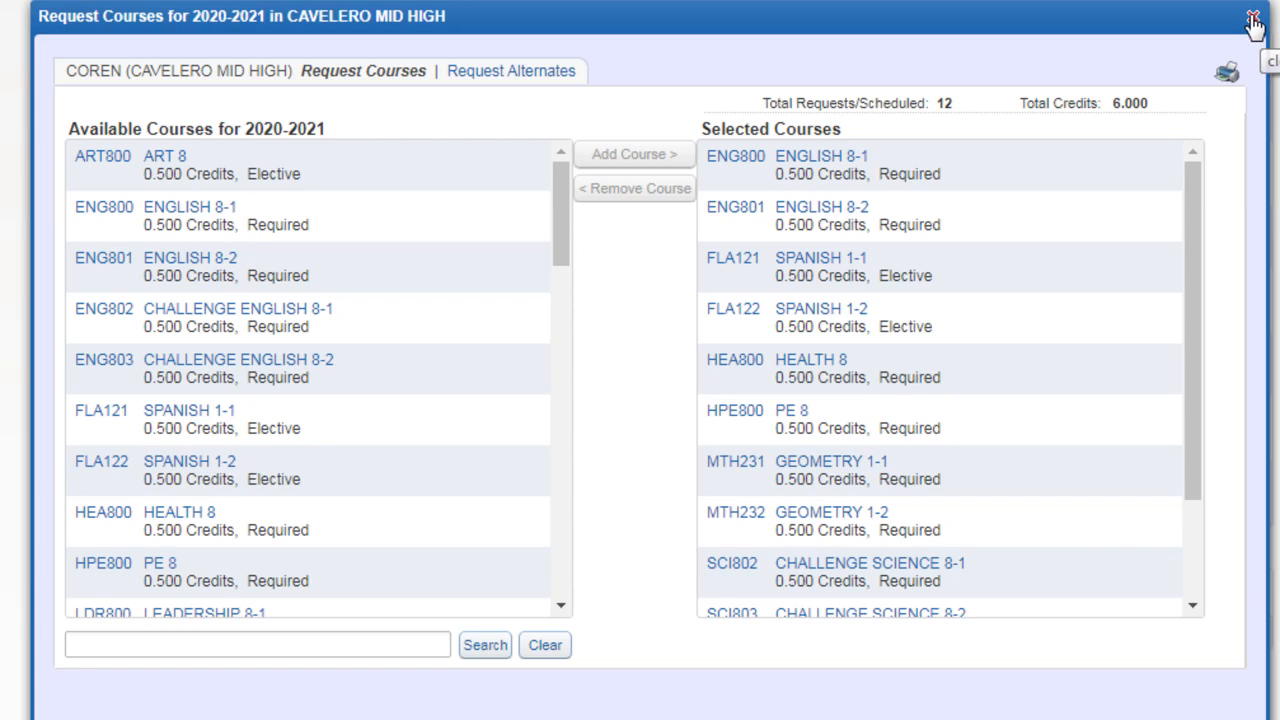
click(1253, 21)
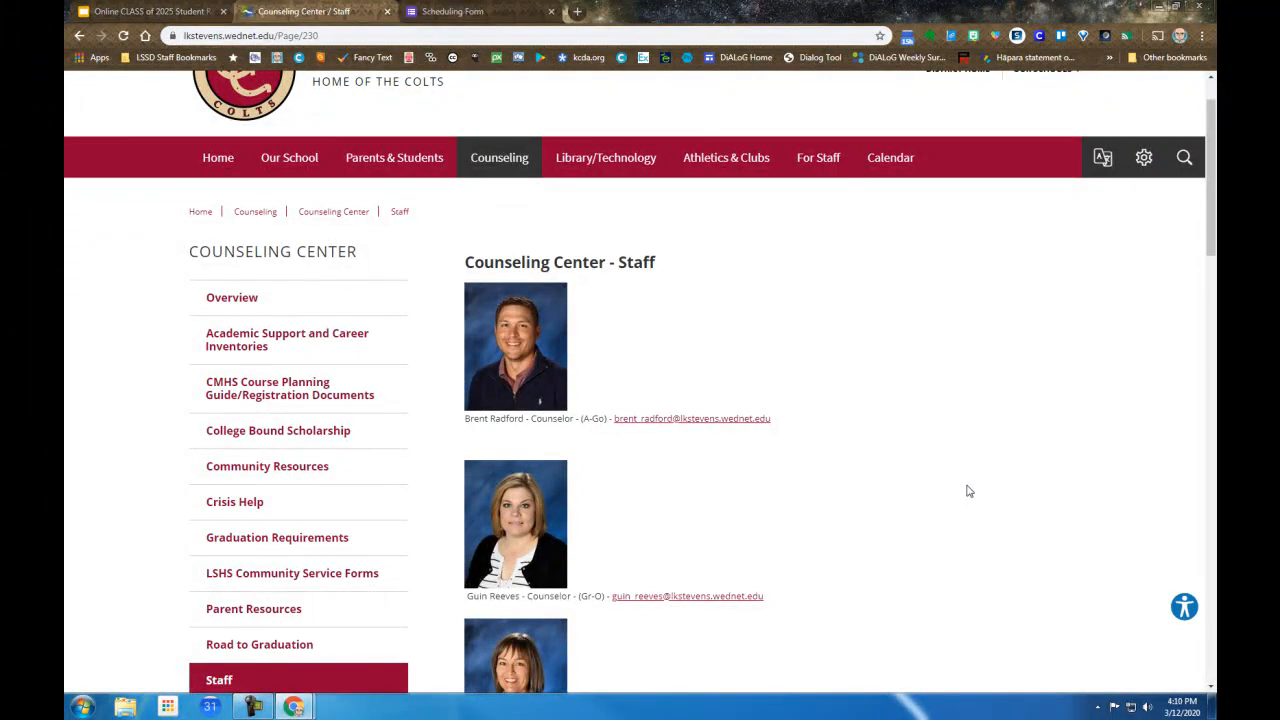
Step: Look through the Counseling Center staff page for each counselor's alphabet range and e-mail contact
scroll(576, 416, down, 3)
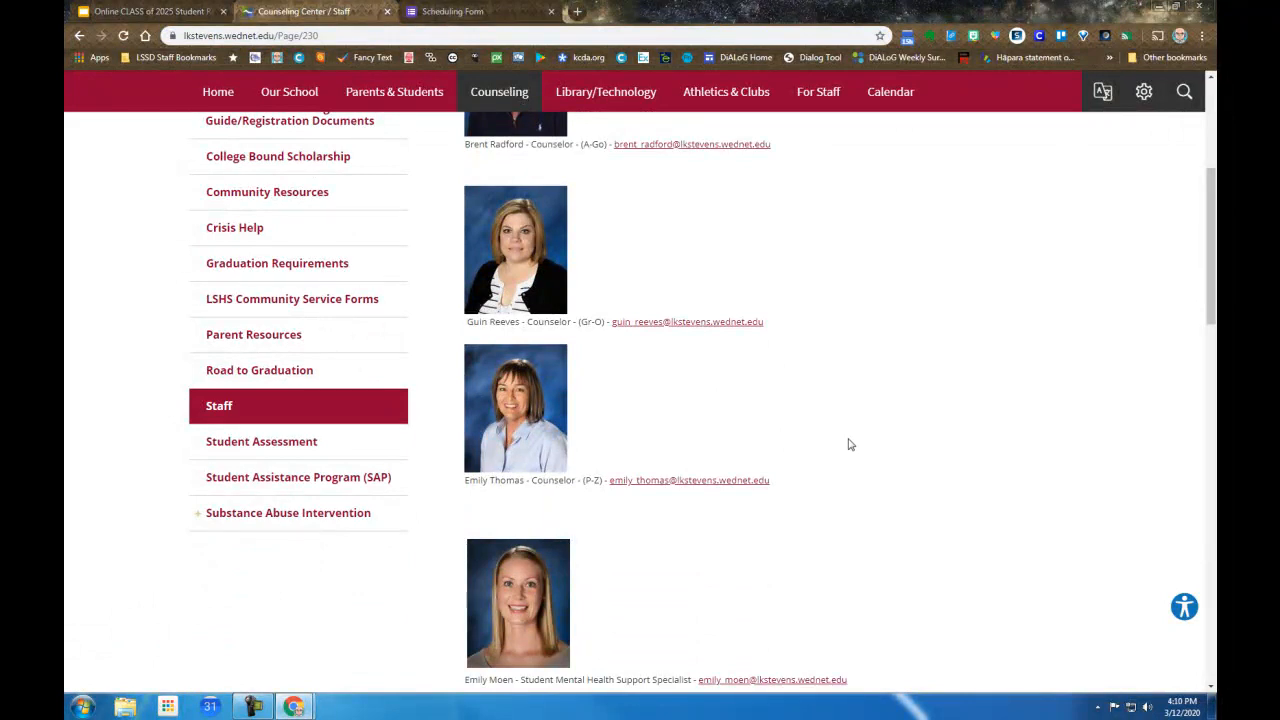
scroll(852, 441, up, 1)
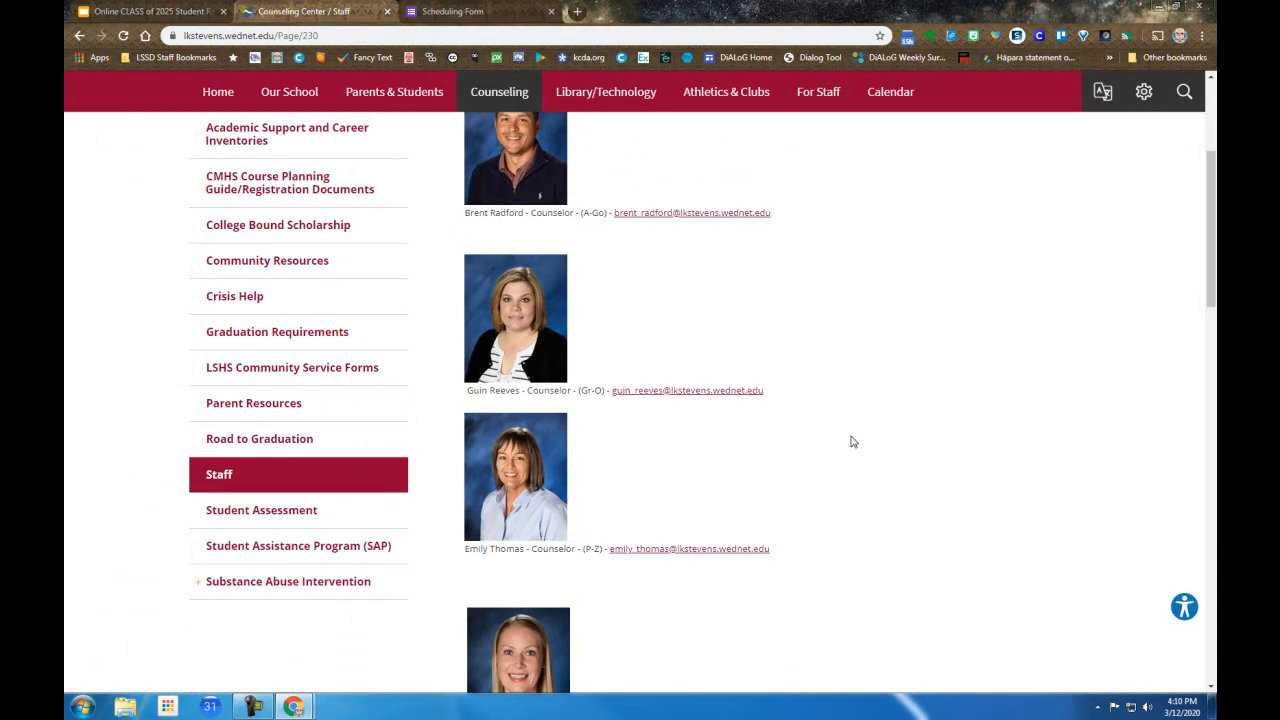
scroll(852, 441, up, 1)
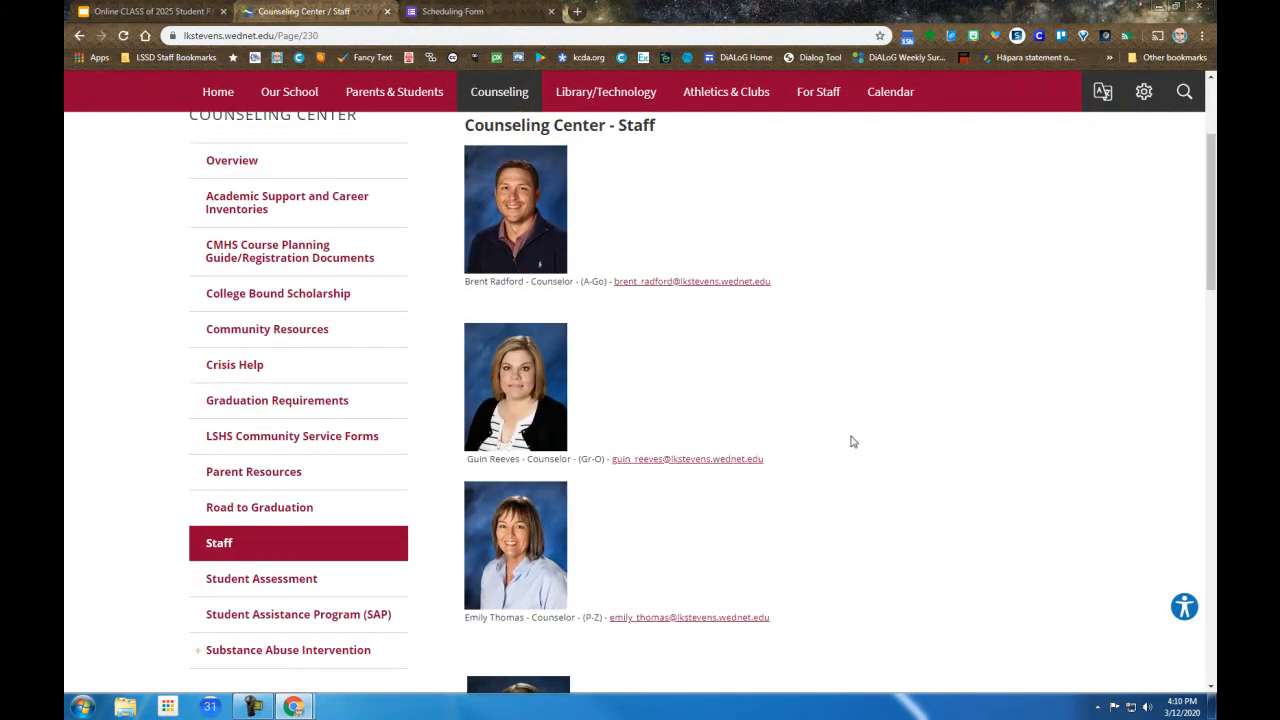